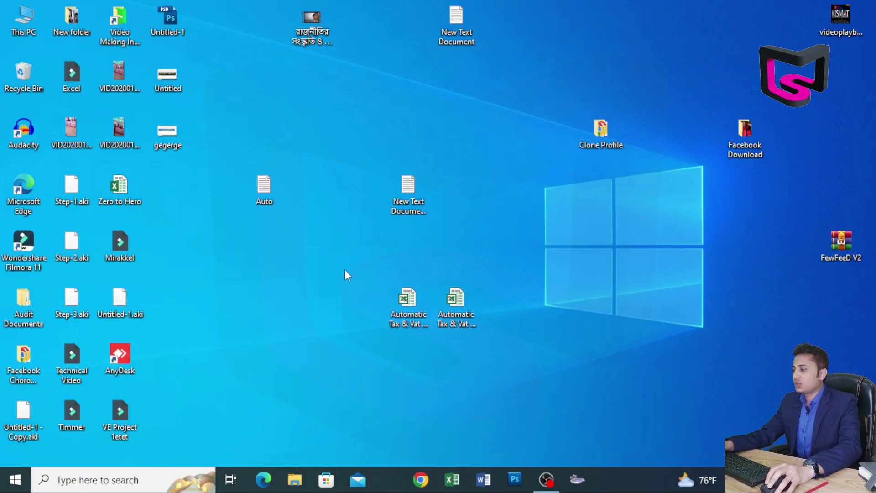
left_click_drag(338, 268, 541, 346)
left_click(562, 315)
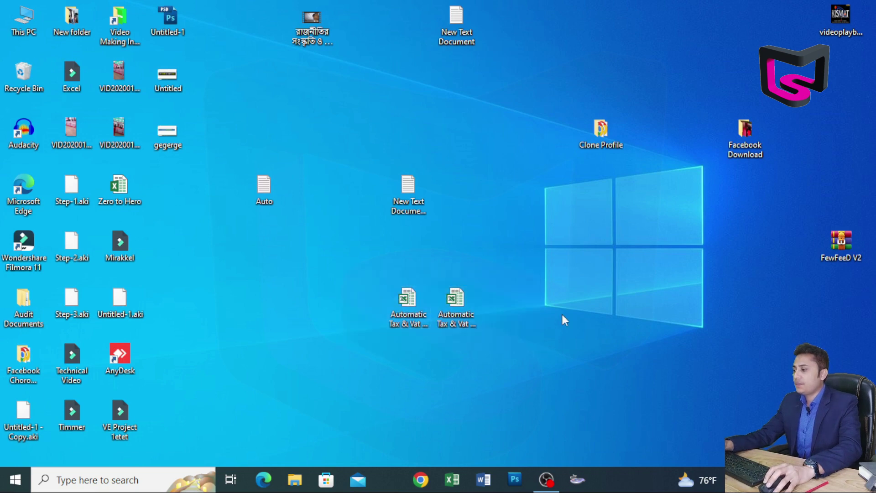
left_click(417, 305)
left_click(453, 301)
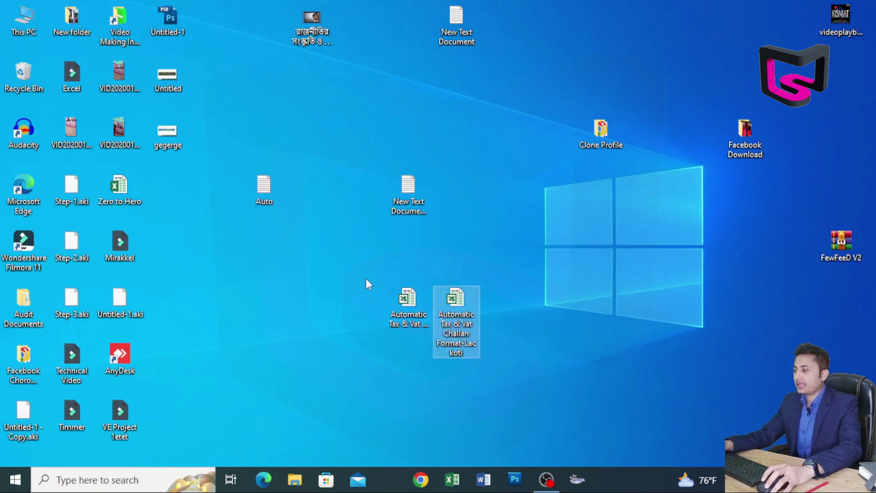
right_click(273, 261)
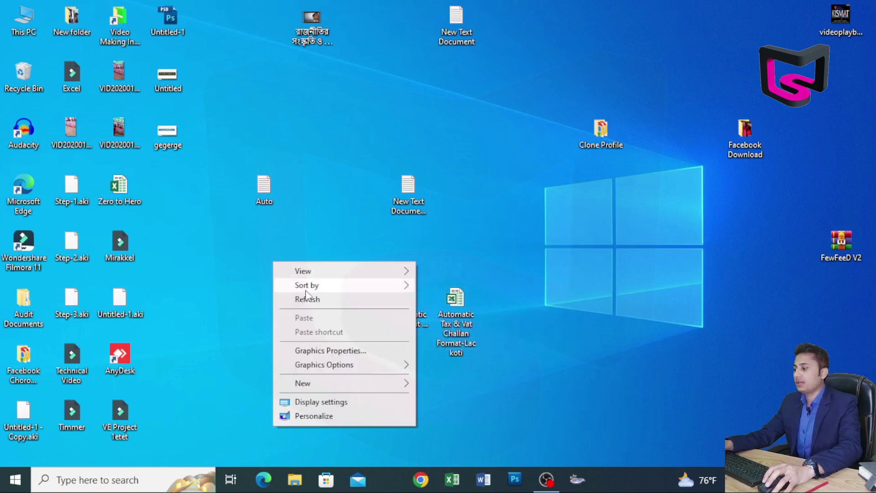
left_click(307, 297)
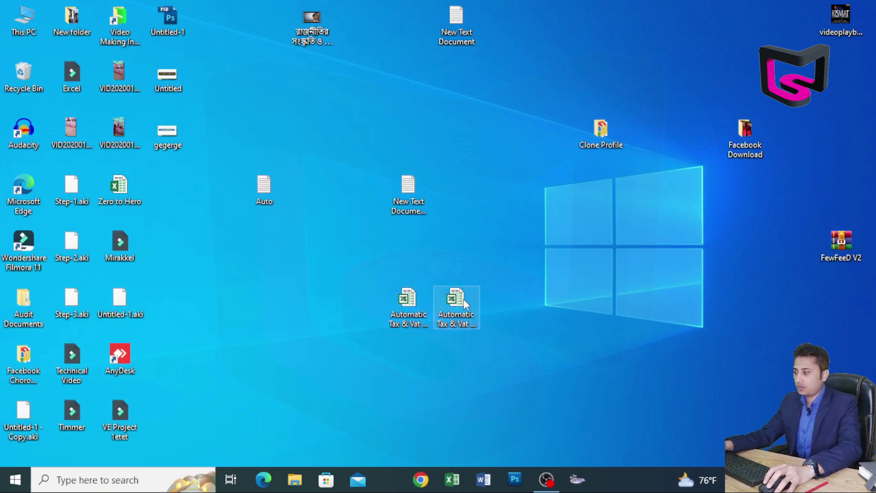
- Open the automatic tax and VAT challan workbook from the desktop and enable its macro content
left_click(462, 304)
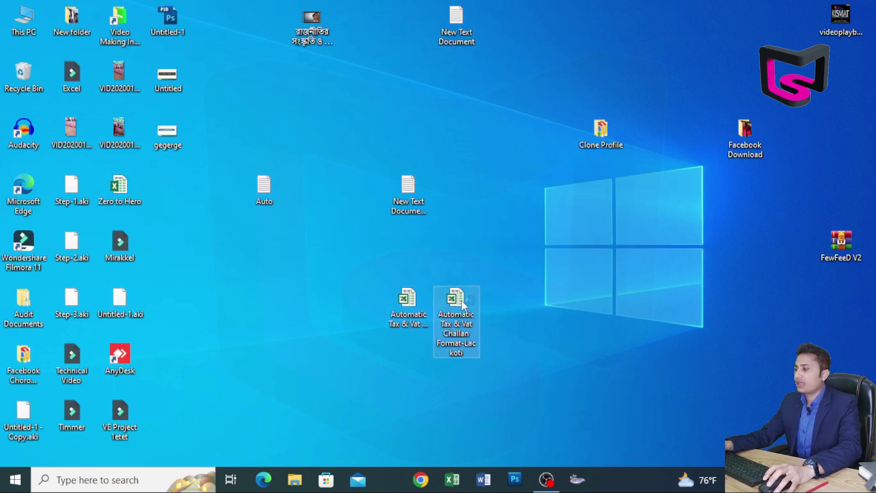
double_click(463, 304)
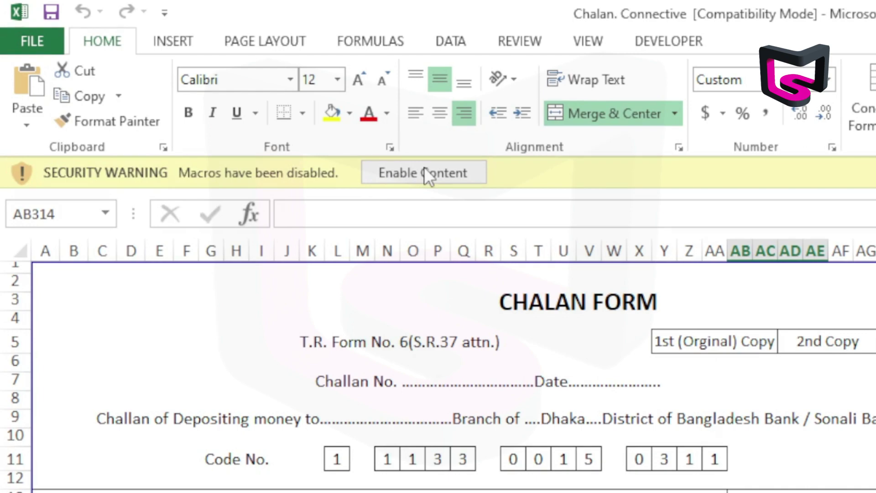
scroll(469, 336, "down", 4)
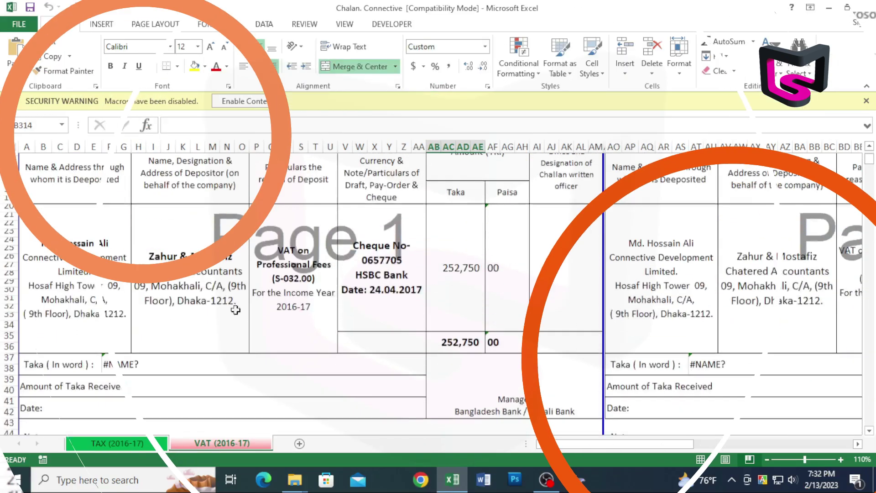
left_click(256, 104)
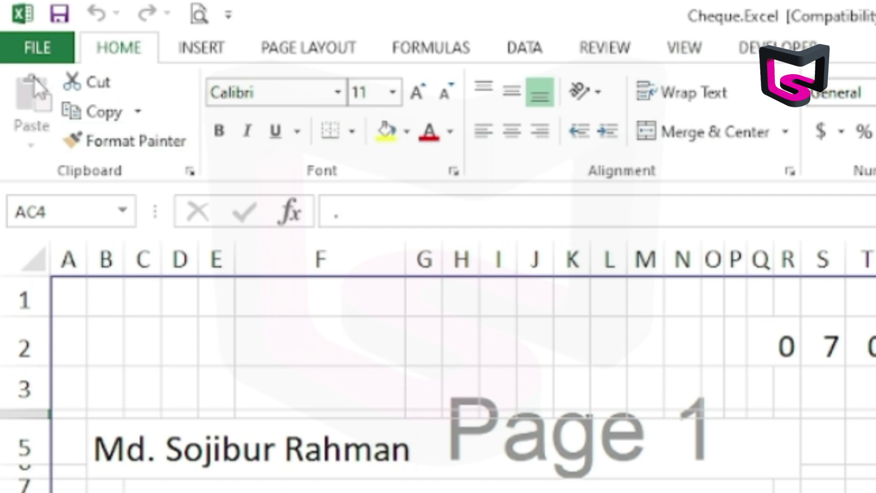
- Make sure the Developer tab is enabled in Excel's ribbon customization options and apply the settings
left_click(39, 54)
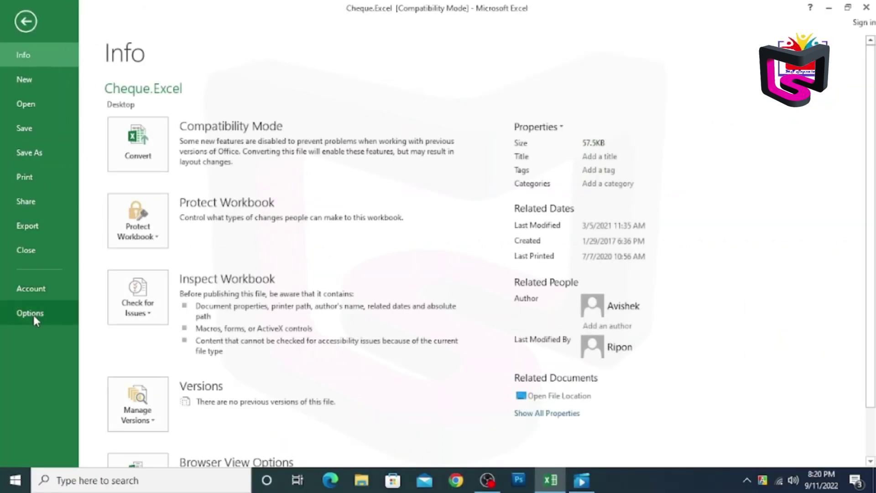
left_click(33, 313)
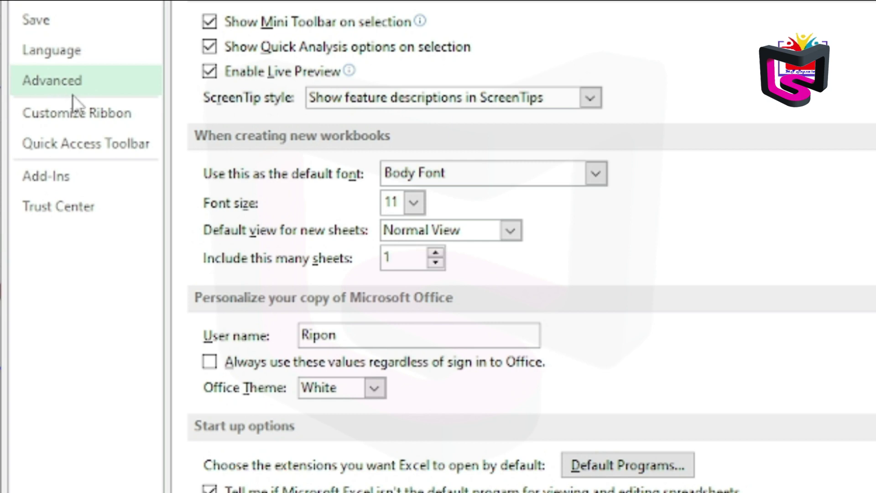
left_click(73, 112)
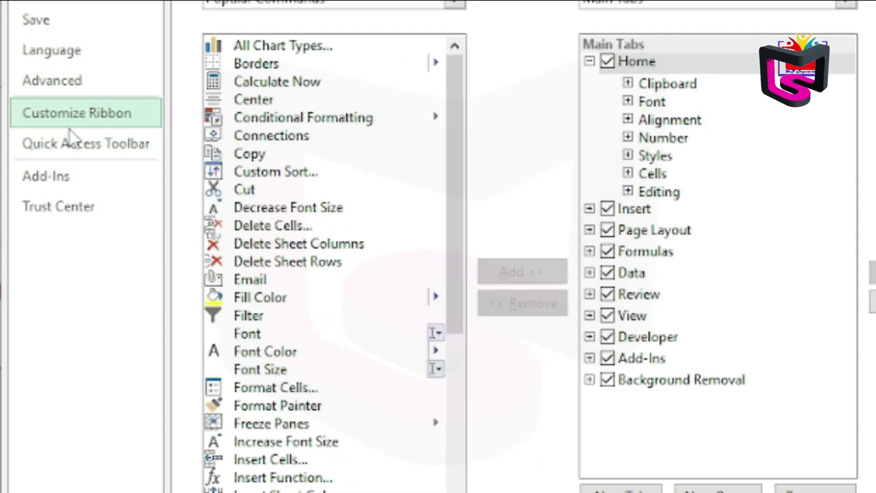
left_click(608, 338)
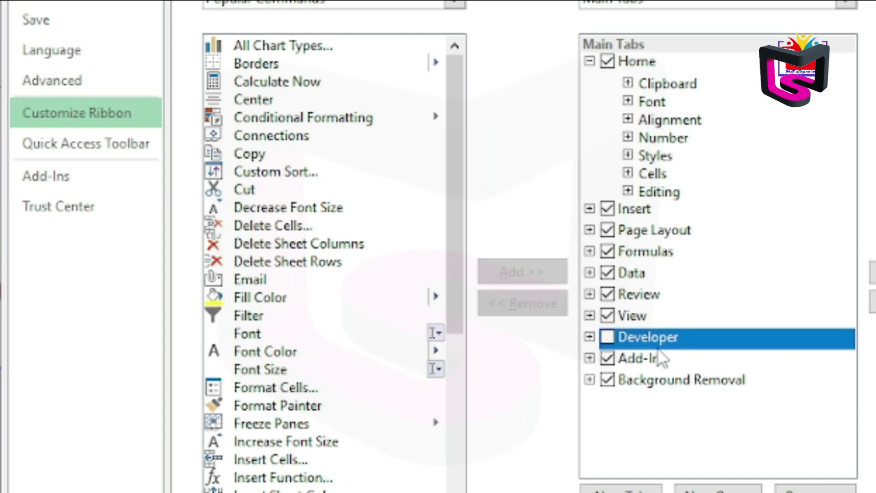
left_click(608, 336)
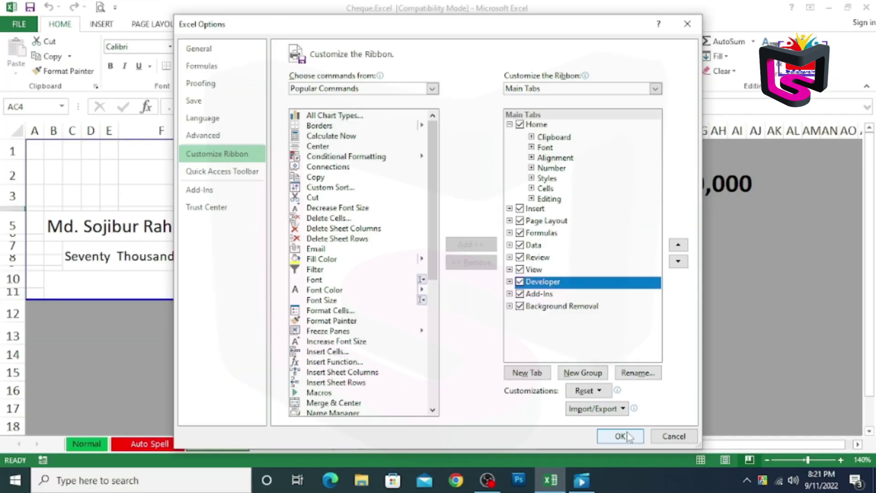
left_click(618, 437)
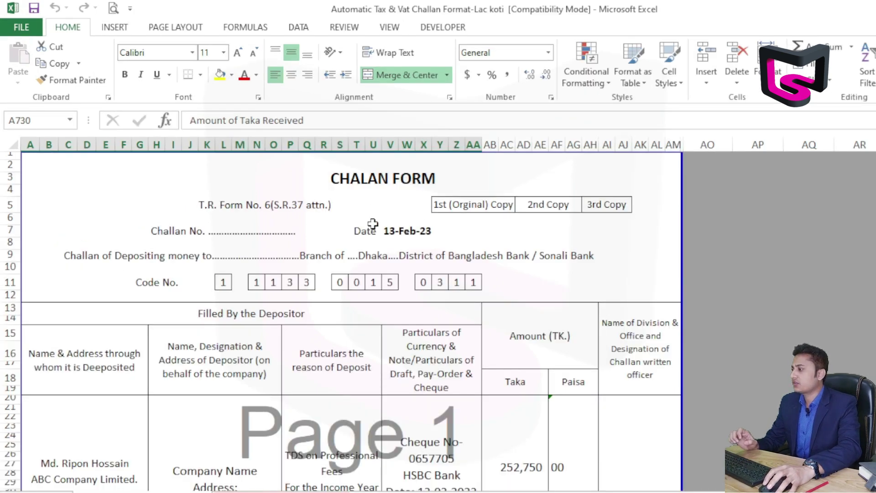
- Examine the first challan form's header: T.R. form number, the three copy boxes and the challan number field
left_click(436, 182)
left_click(248, 208)
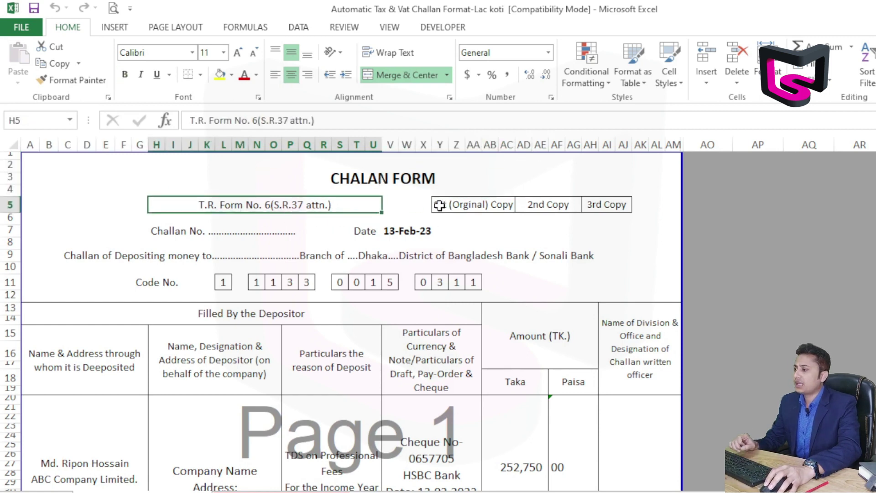
left_click_drag(445, 204, 593, 208)
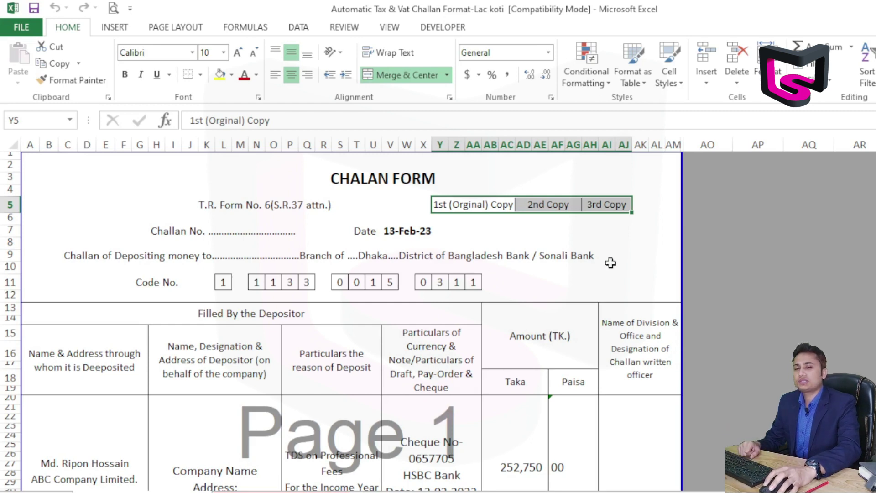
left_click(490, 207)
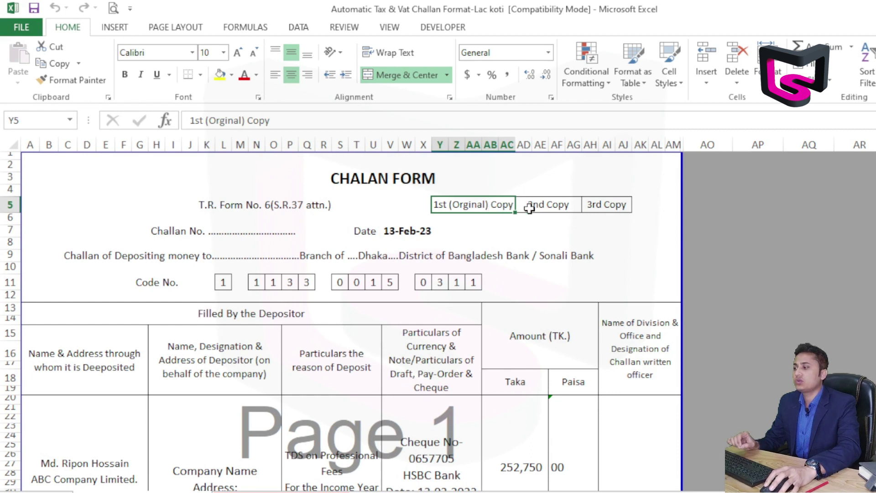
left_click_drag(550, 207, 598, 204)
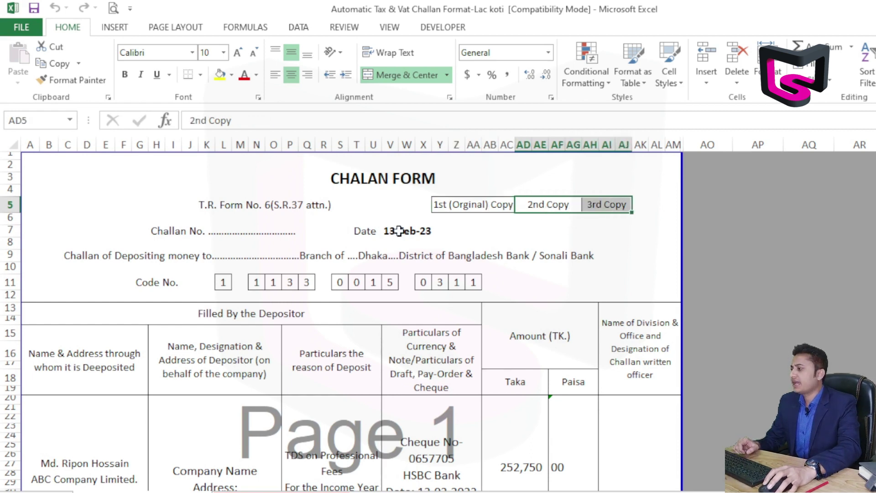
left_click(222, 230)
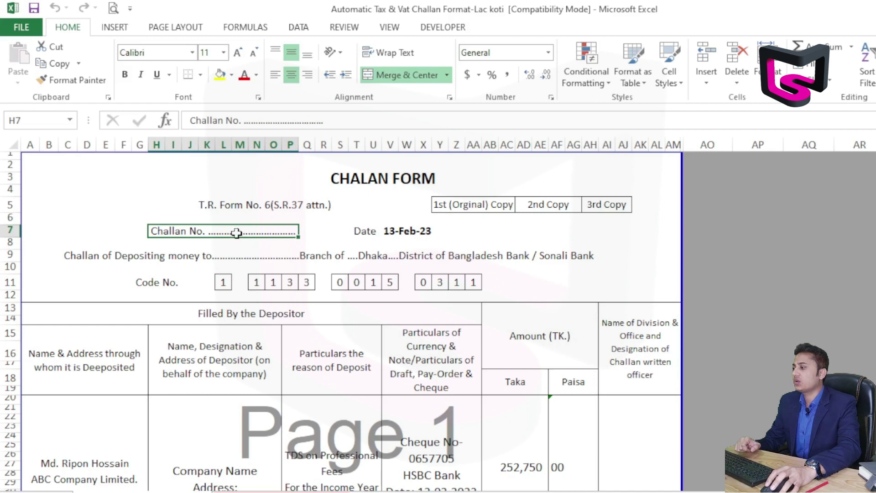
- Inspect the first form's date in V7 and the date cells C41 and V56 for links to it
left_click(406, 231)
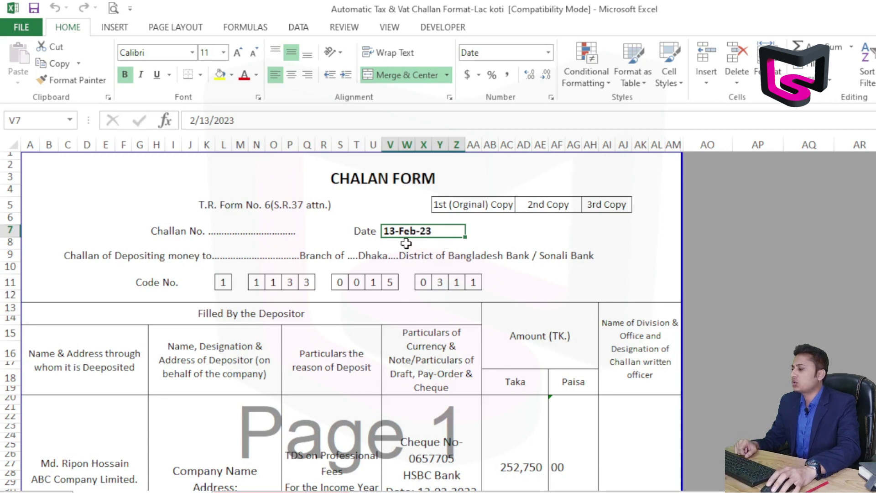
scroll(404, 258, "down", 8)
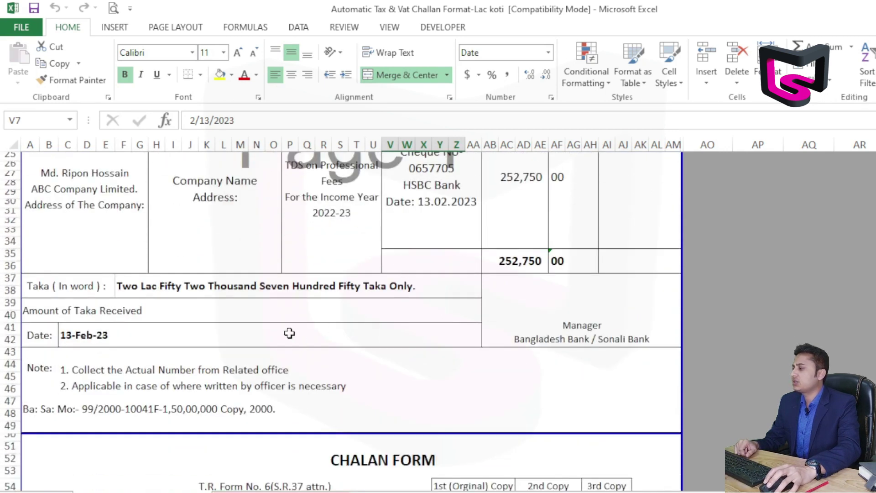
left_click(69, 335)
scroll(330, 337, "down", 4)
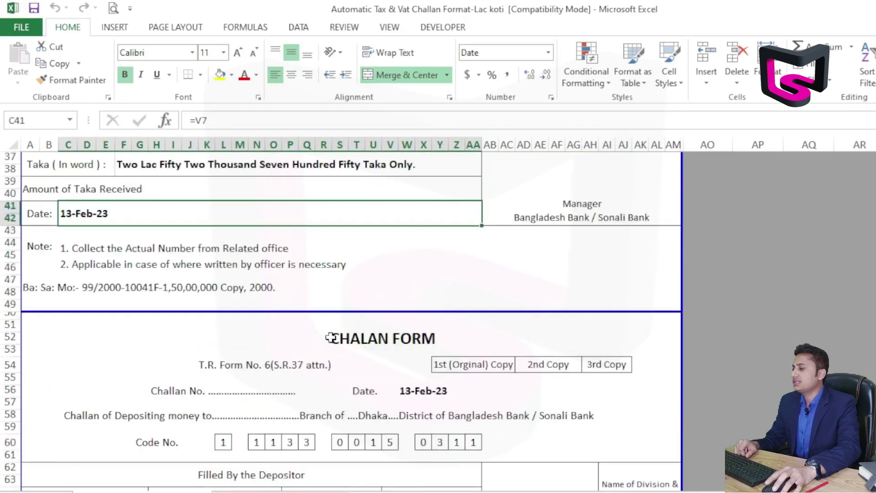
scroll(330, 337, "down", 3)
left_click(430, 321)
scroll(429, 321, "down", 3)
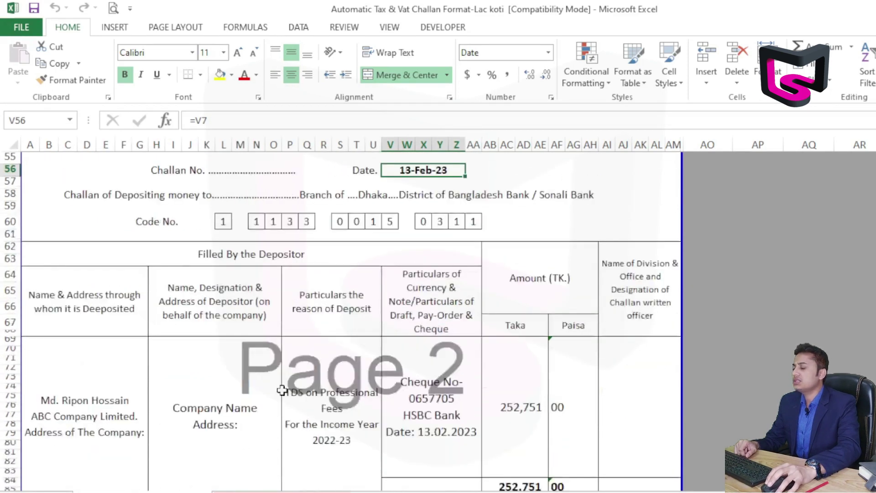
scroll(282, 390, "down", 3)
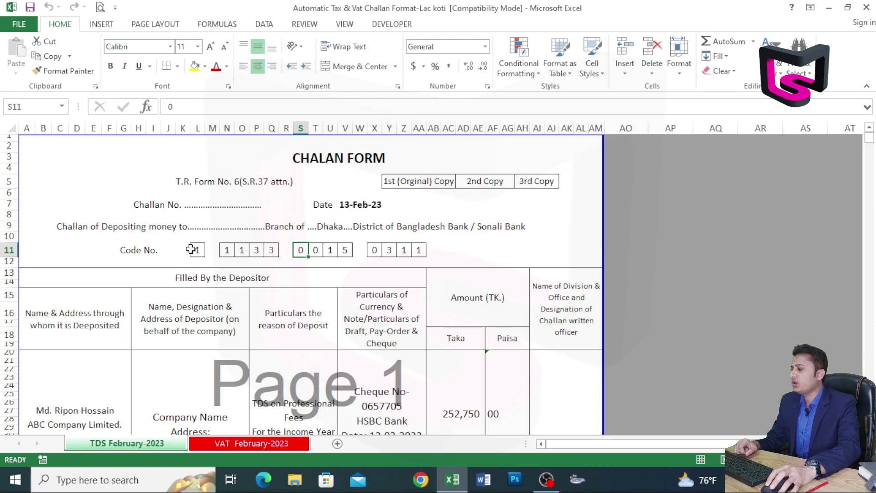
- Review the code number boxes L11:AA11 on the TDS February-2023 sheet and look at the VAT February-2023 sheet
left_click_drag(191, 249, 419, 245)
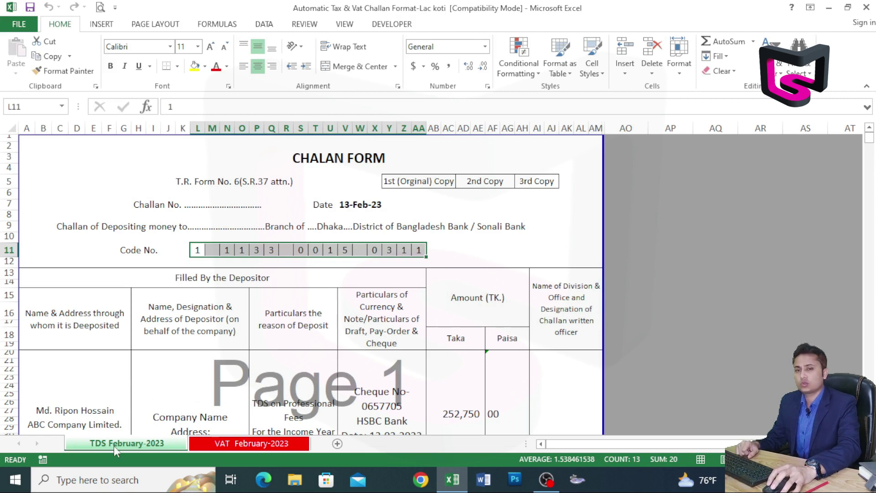
left_click(247, 444)
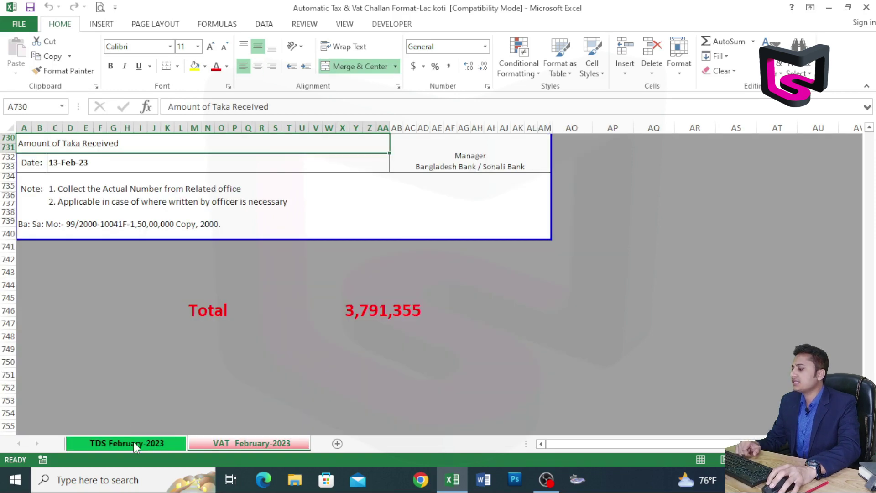
left_click(131, 443)
left_click(225, 445)
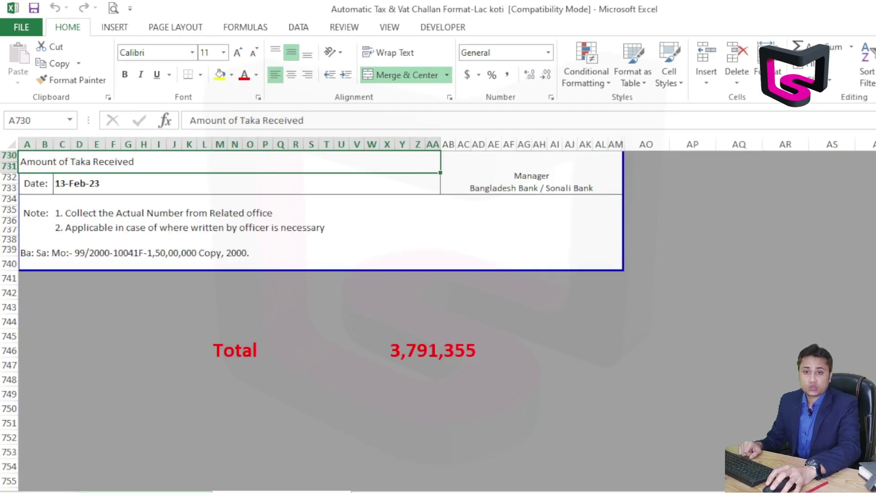
left_click(174, 492)
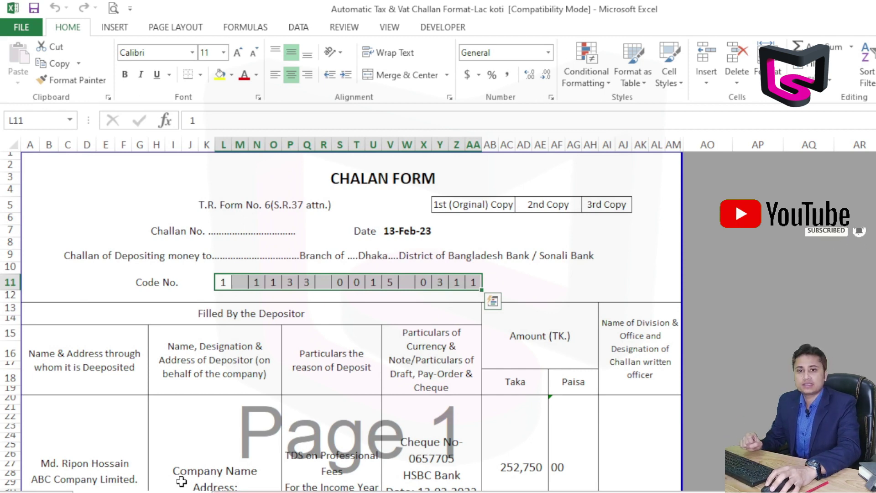
left_click(260, 389)
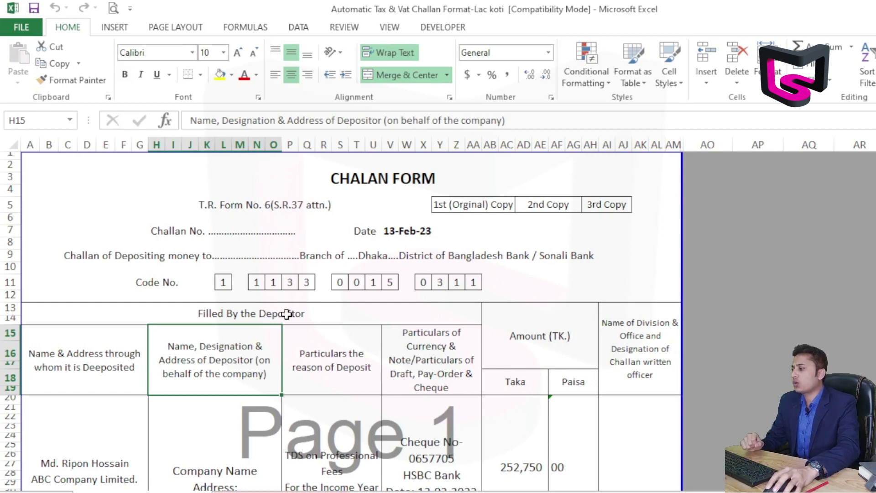
- Compare the first form's code number digits in row 11 with the linked code cells on the following challan pages
left_click_drag(221, 278, 474, 282)
left_click(221, 280)
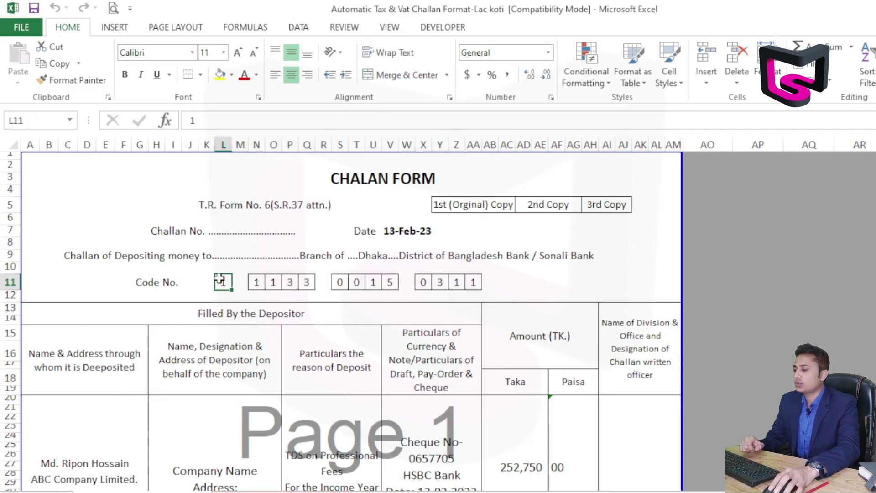
scroll(380, 301, "down", 10)
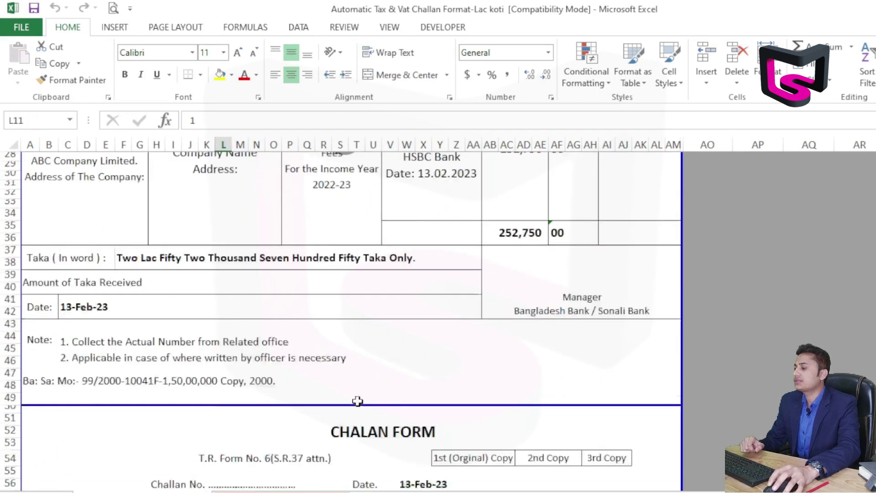
scroll(322, 459, "down", 4)
scroll(356, 440, "down", 1)
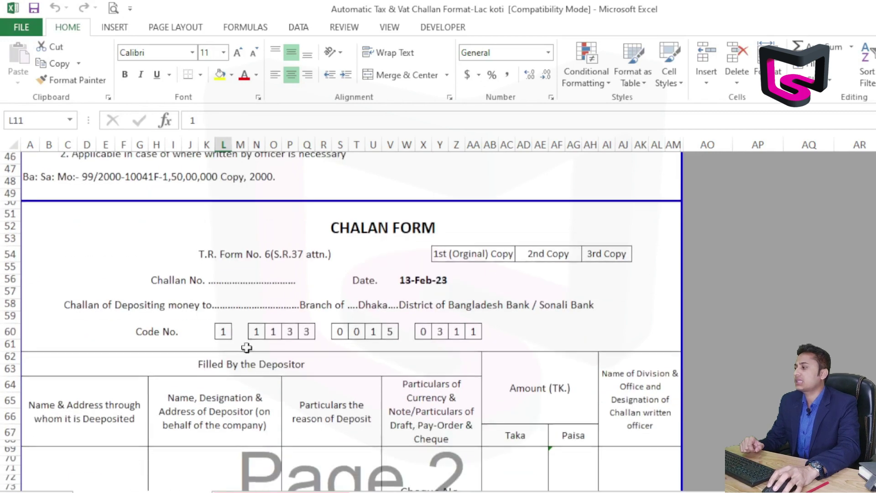
left_click(224, 332)
left_click(357, 332)
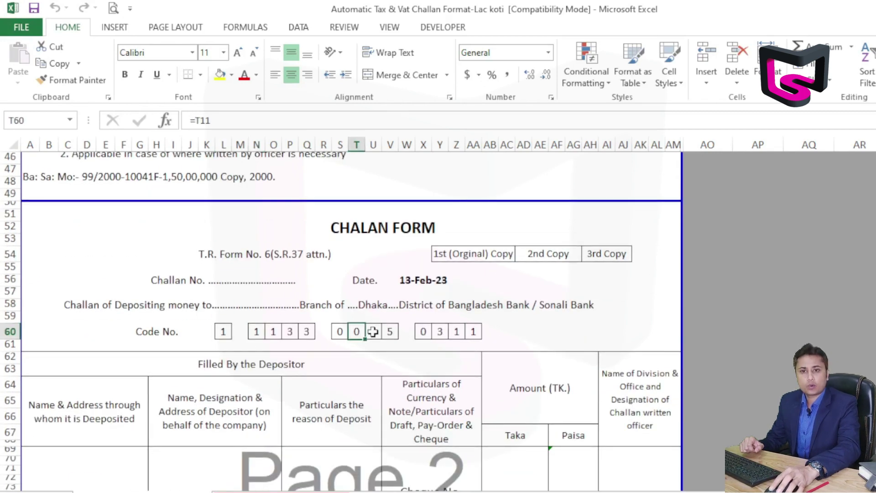
left_click(440, 332)
scroll(443, 332, "down", 15)
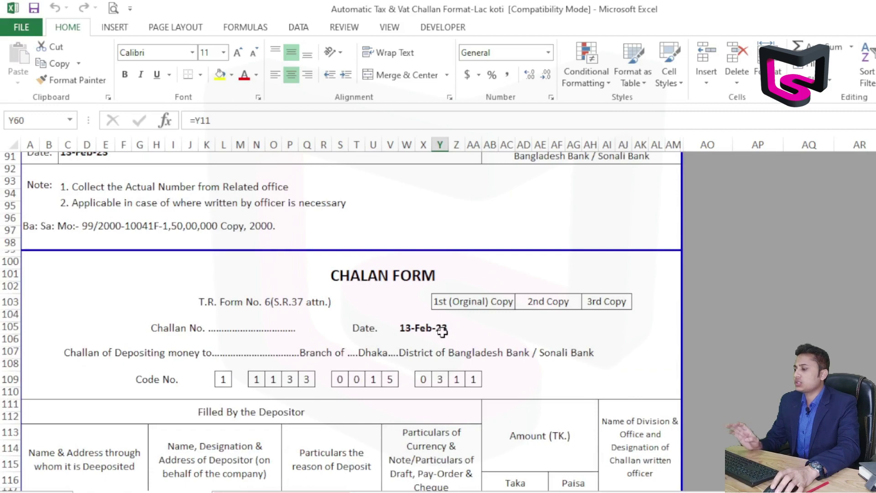
scroll(383, 331, "down", 15)
scroll(383, 332, "up", 10)
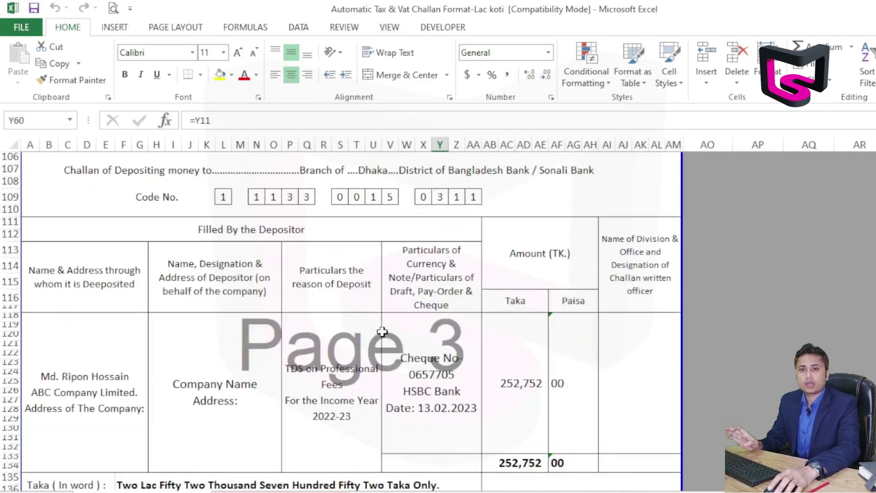
- Return to the first challan form and review its code number boxes in row 11
scroll(383, 332, "up", 20)
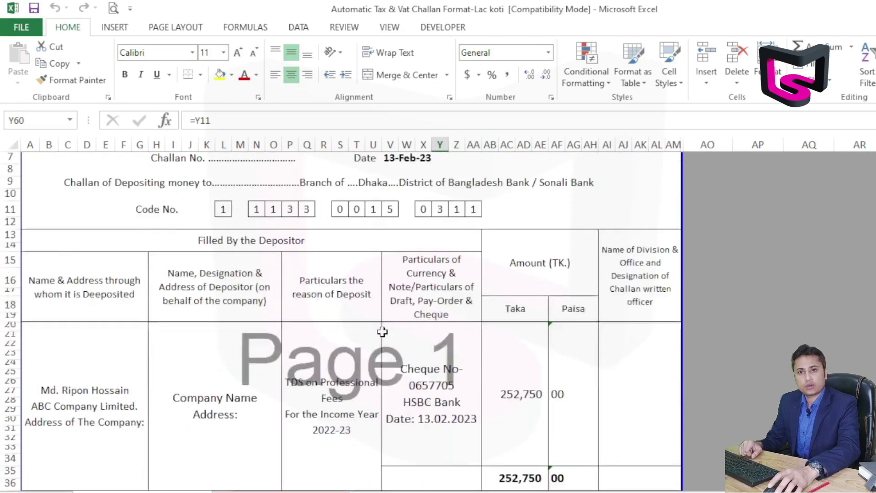
scroll(382, 332, "up", 2)
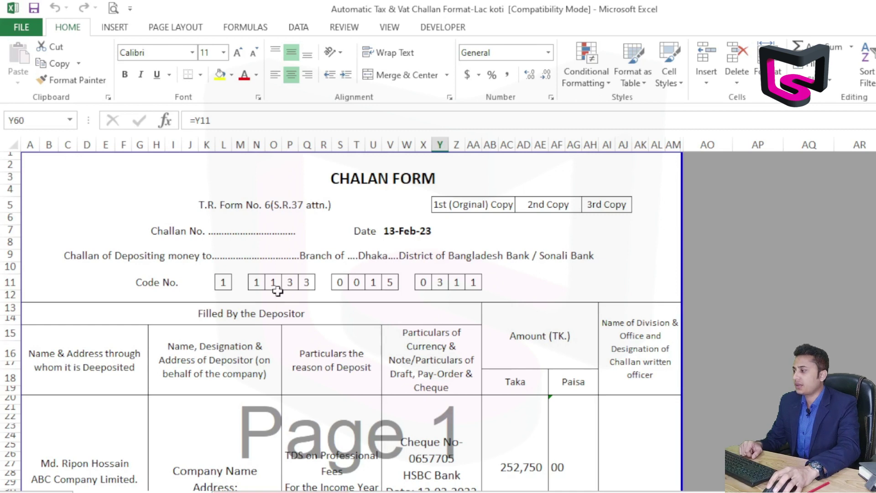
left_click_drag(223, 282, 439, 283)
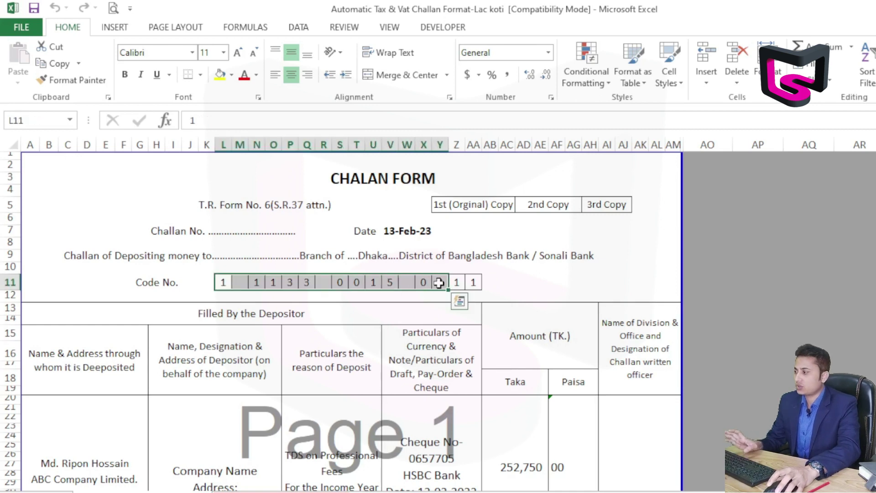
- Inspect the first form's depositor name and address columns: headings A15 and H15 with their entries A20 and H20
scroll(399, 228, "down", 4)
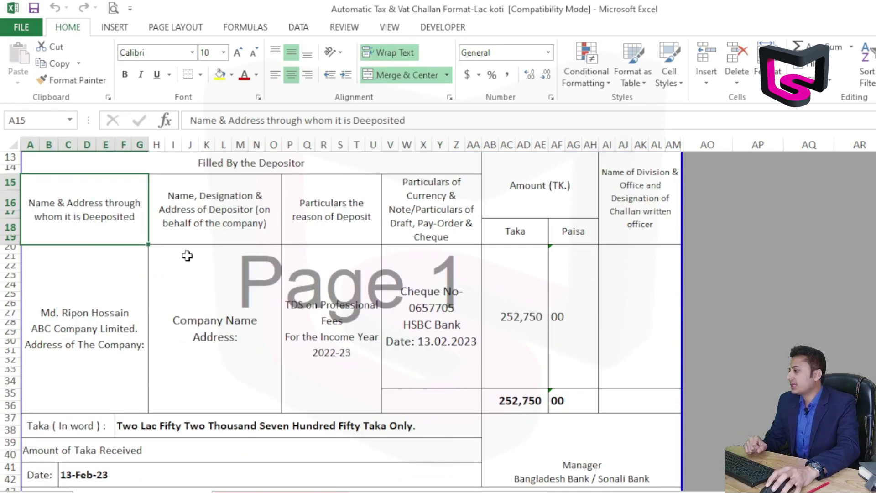
left_click(171, 247)
left_click(124, 213)
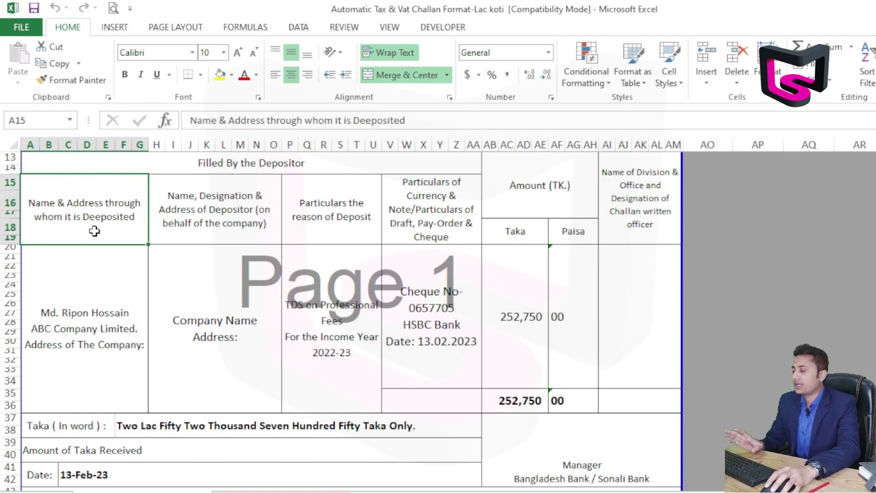
left_click(59, 325)
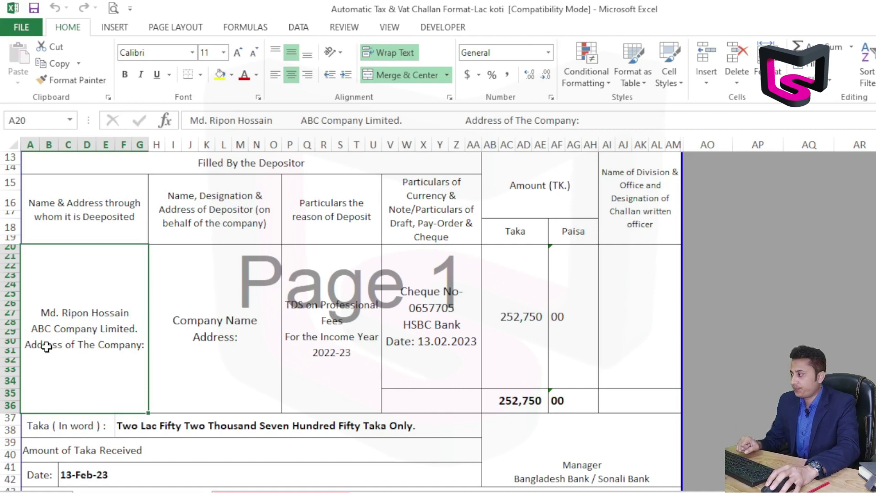
left_click(161, 203)
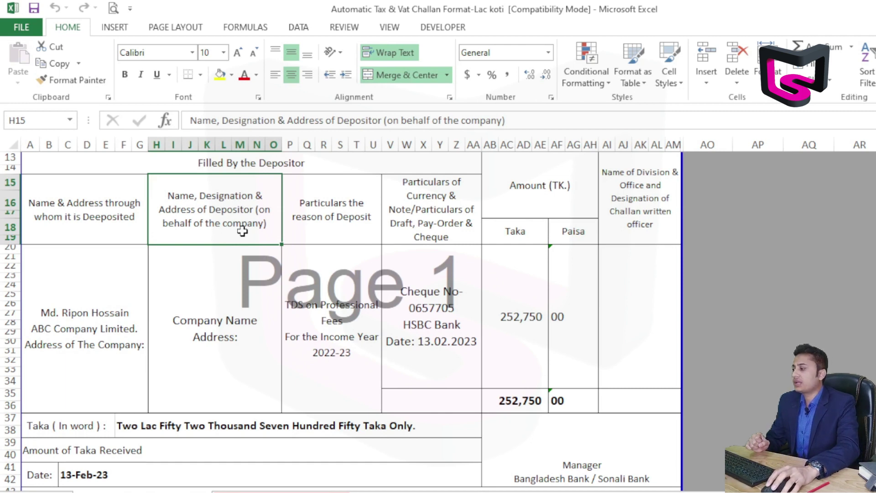
left_click(209, 323)
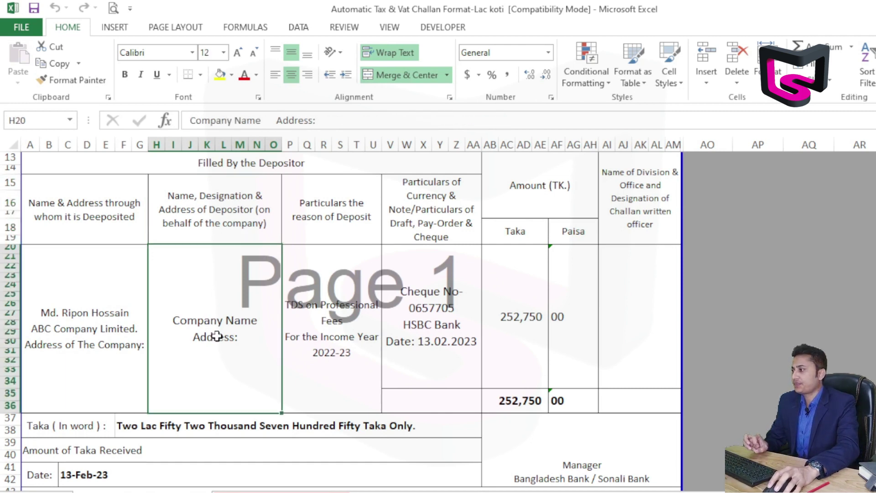
- Inspect the deposit reason and cheque particulars columns: headings P15 and V15 with their entries P20 and V20
left_click(402, 296)
left_click(361, 221)
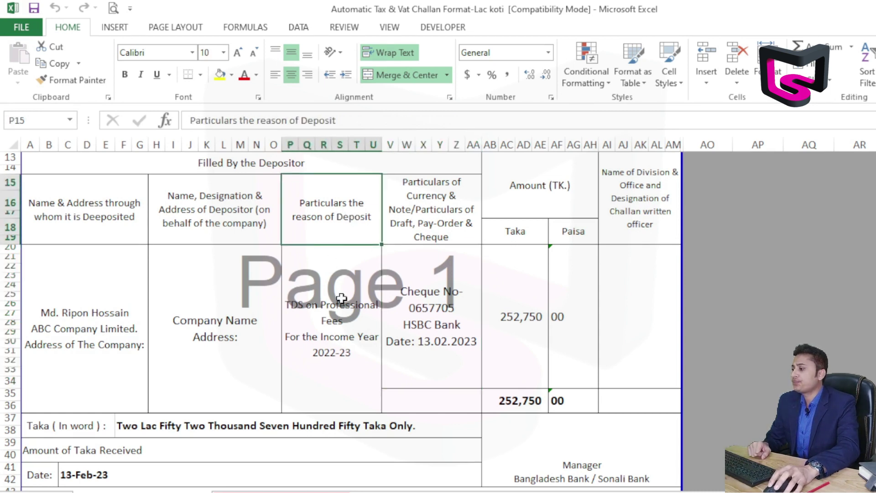
left_click(352, 332)
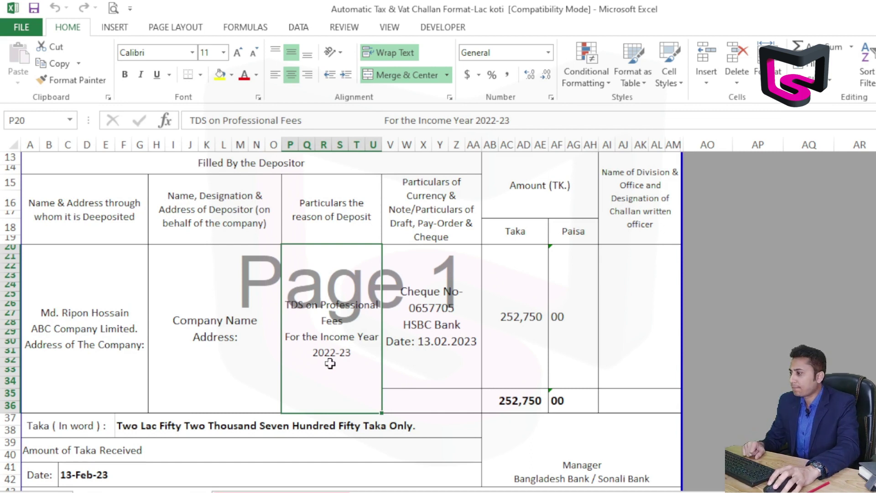
left_click(451, 216)
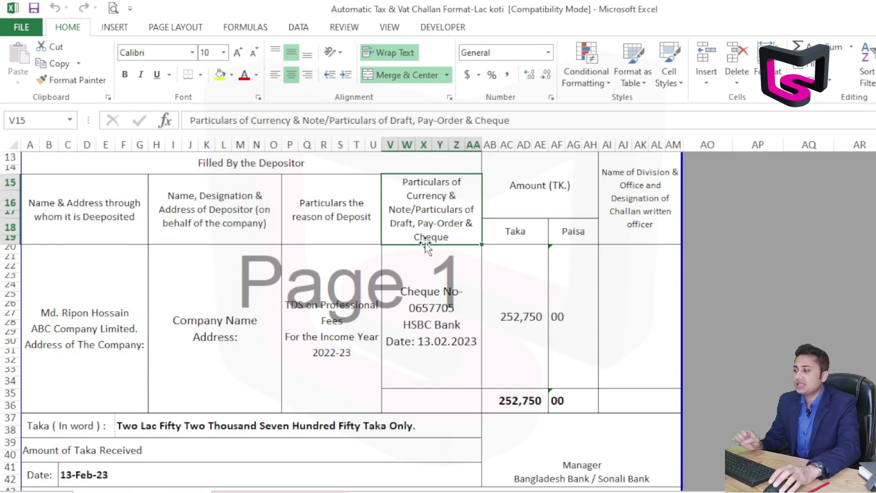
left_click(428, 319)
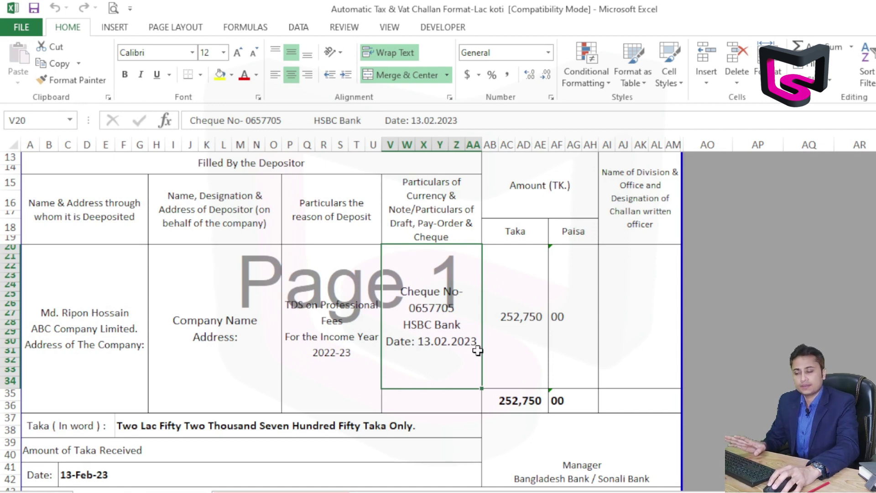
- Compare the Taka amount in AB20 with the amount-in-words formula in F37
left_click(537, 322)
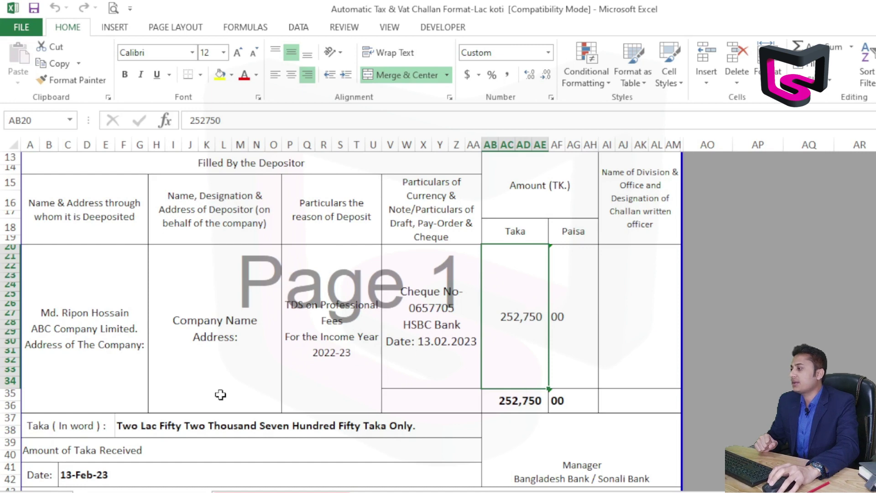
left_click(161, 418)
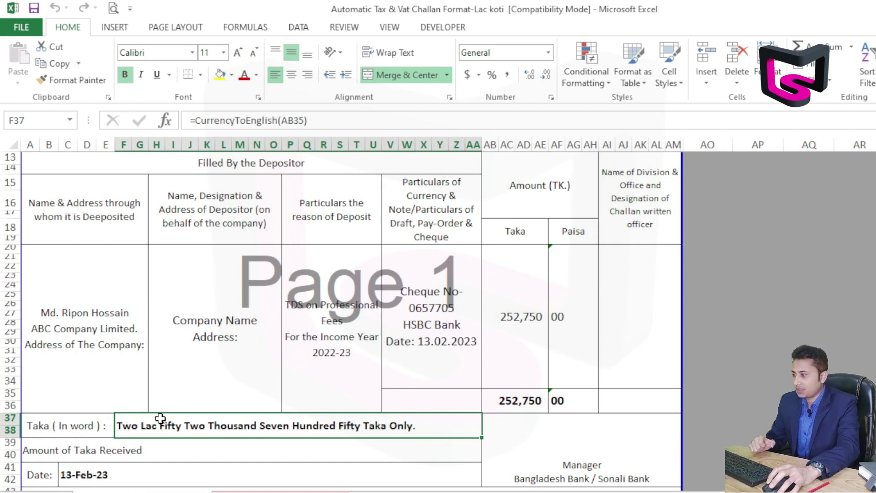
left_click(505, 326)
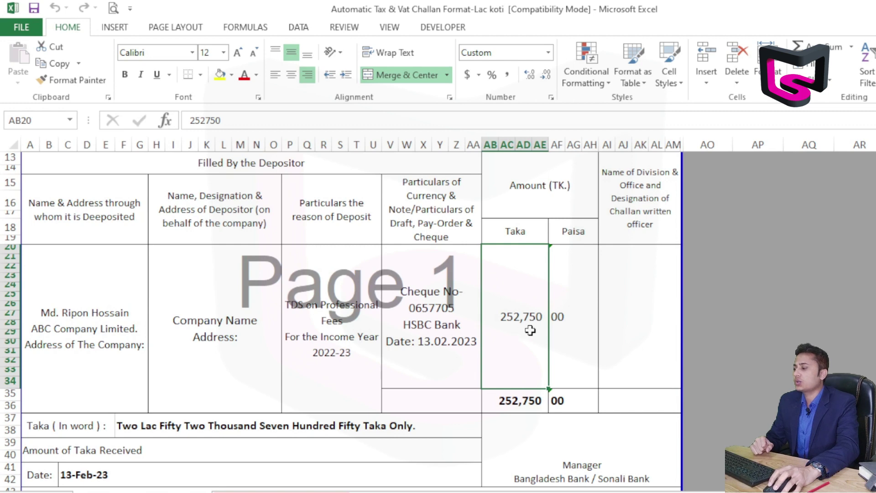
left_click(167, 436)
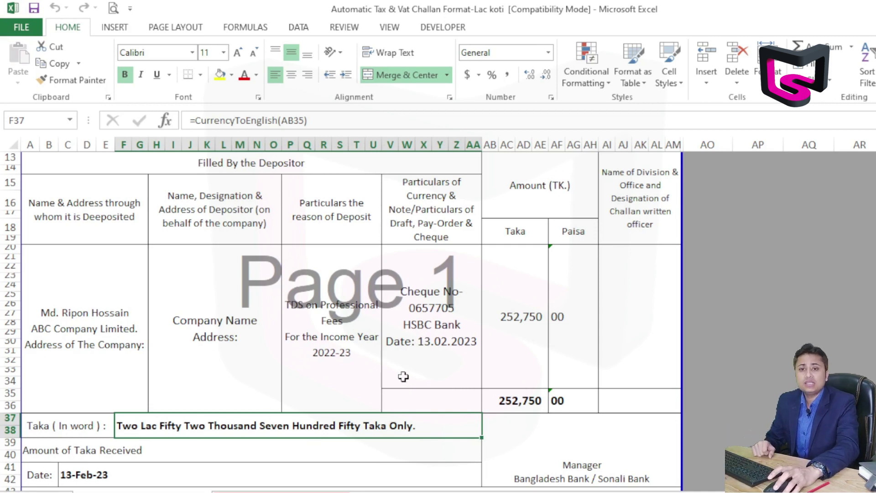
- Set the first form's Taka amount in AB20 to 250000 and check the amount in words in F37
left_click(514, 315)
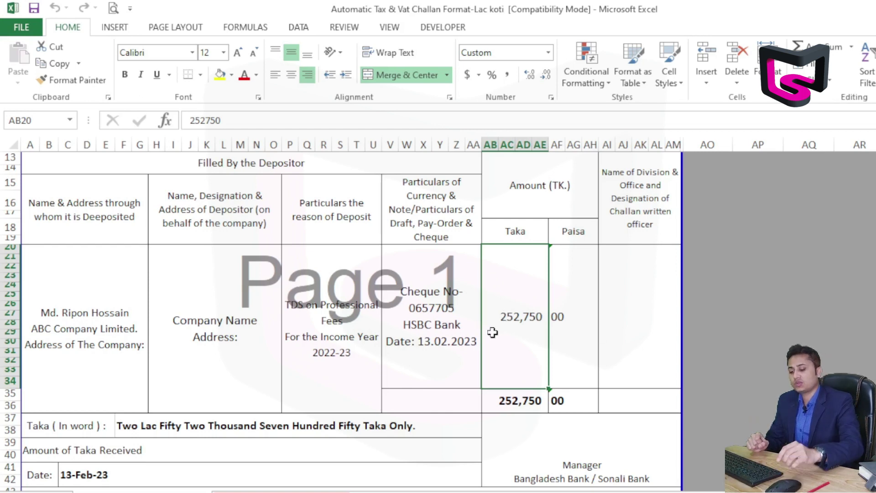
type("250000")
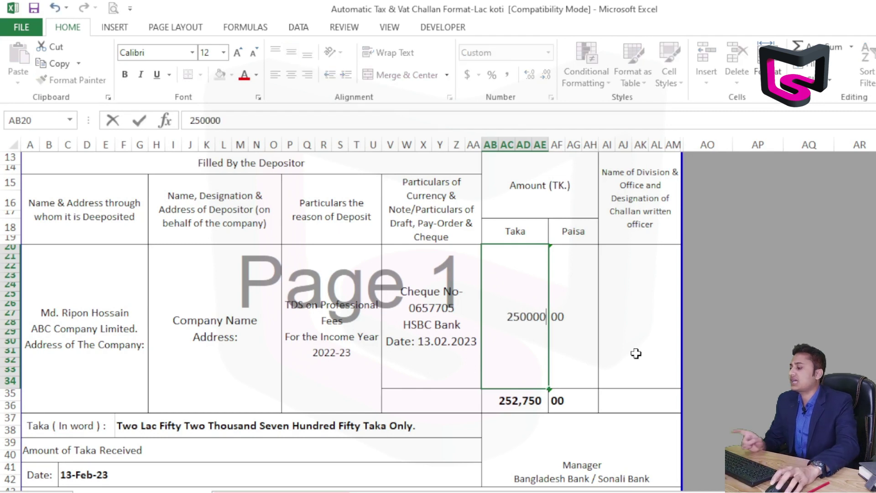
key("Return")
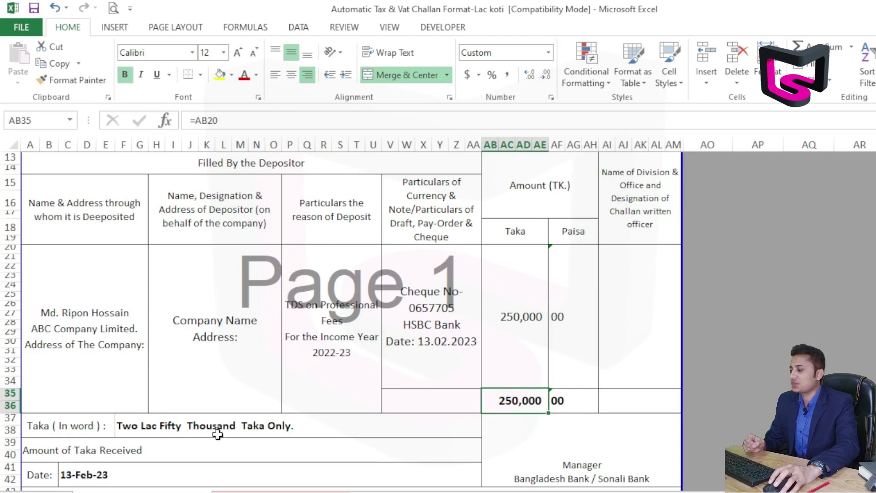
left_click(182, 431)
left_click(547, 326)
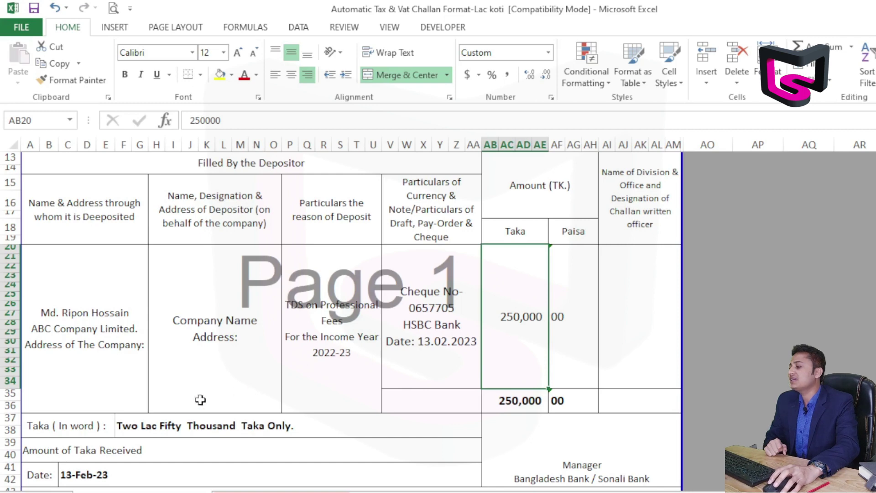
left_click(156, 418)
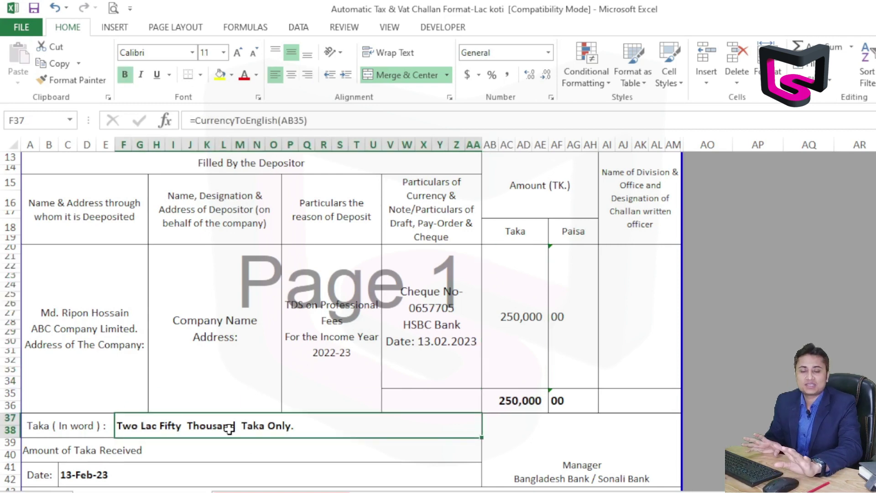
- Compare the depositor name, company and address entries on the Page 1 and Page 2 challan forms
left_click(122, 328)
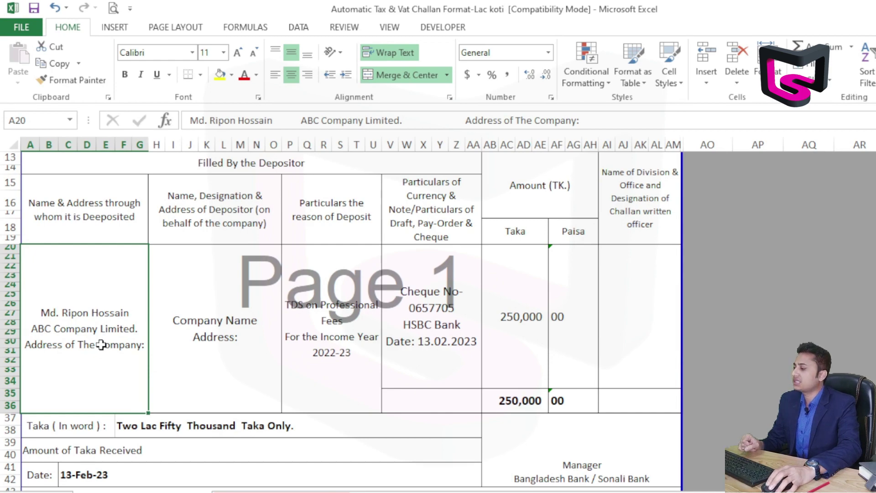
scroll(101, 345, "down", 15)
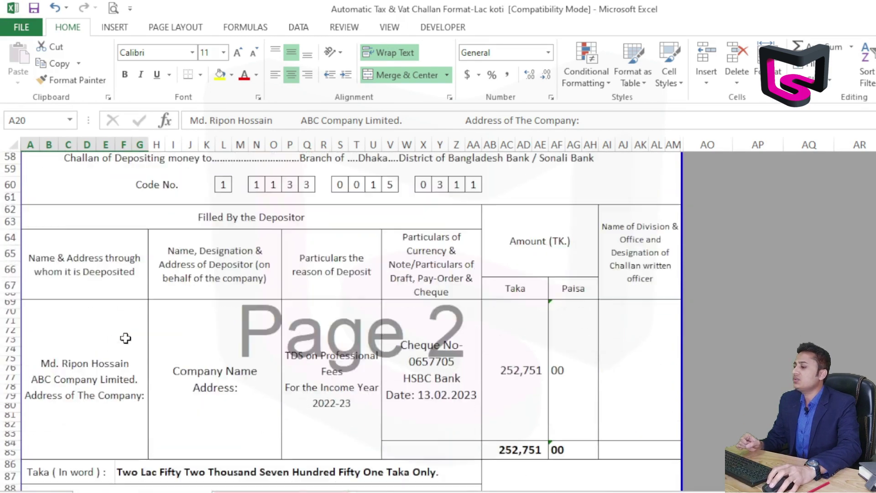
left_click(111, 362)
left_click(205, 362)
- Look through the last forms of the VAT February-2023 sheet and inspect the deposit reason in P662 on Page 14
scroll(210, 374, "up", 19)
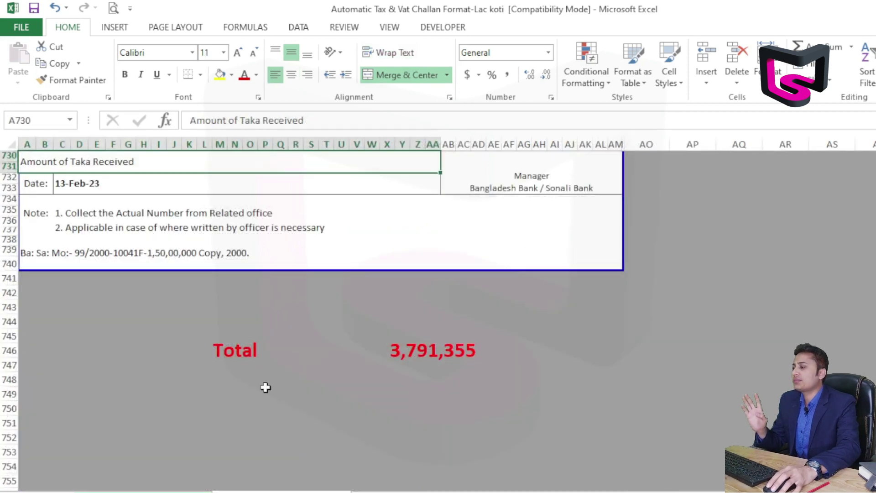
scroll(269, 383, "up", 17)
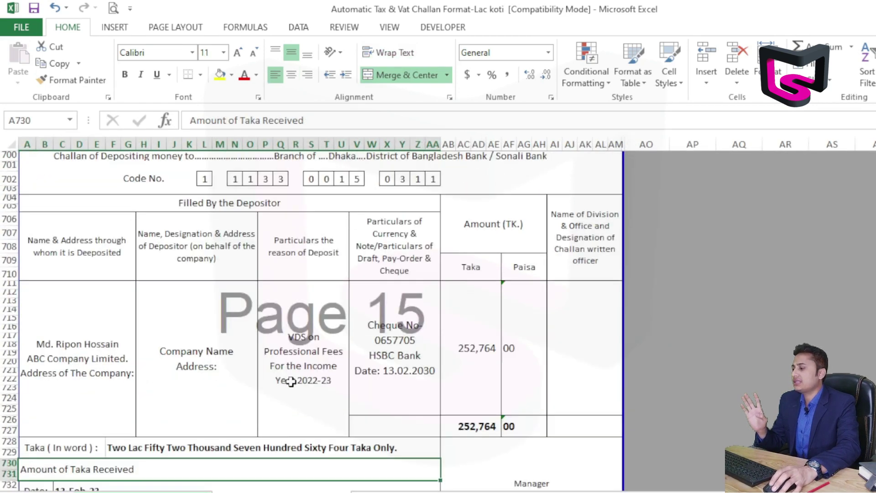
scroll(291, 381, "up", 15)
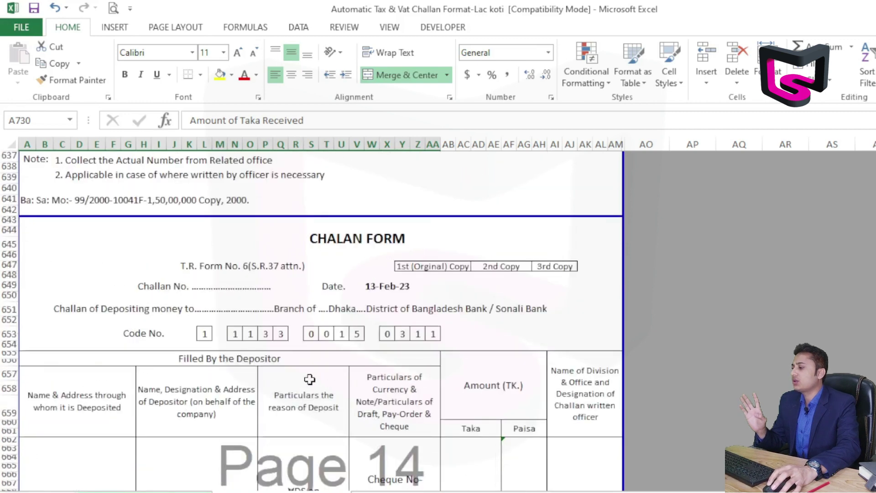
scroll(310, 370, "down", 6)
left_click(315, 338)
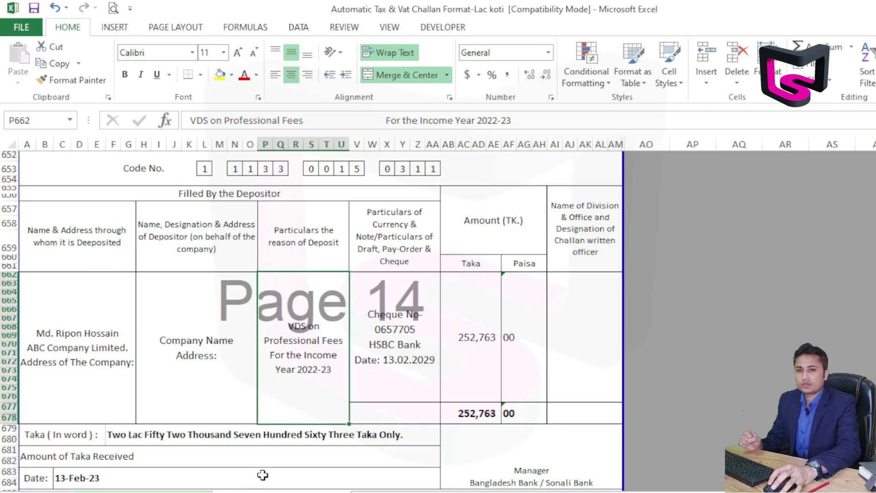
- Examine the Page 14 form's footer: the bank manager's signature block, the two notes and the reference line in A689
scroll(305, 352, "down", 3)
left_click(569, 342)
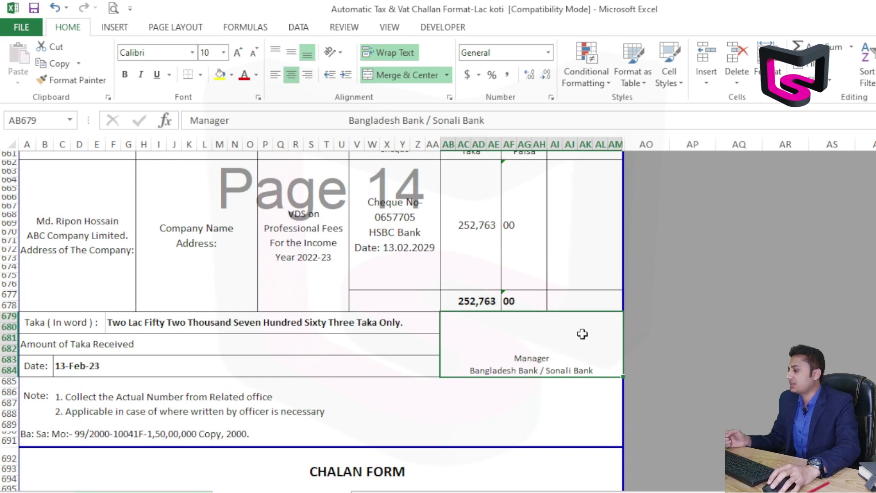
scroll(289, 352, "down", 3)
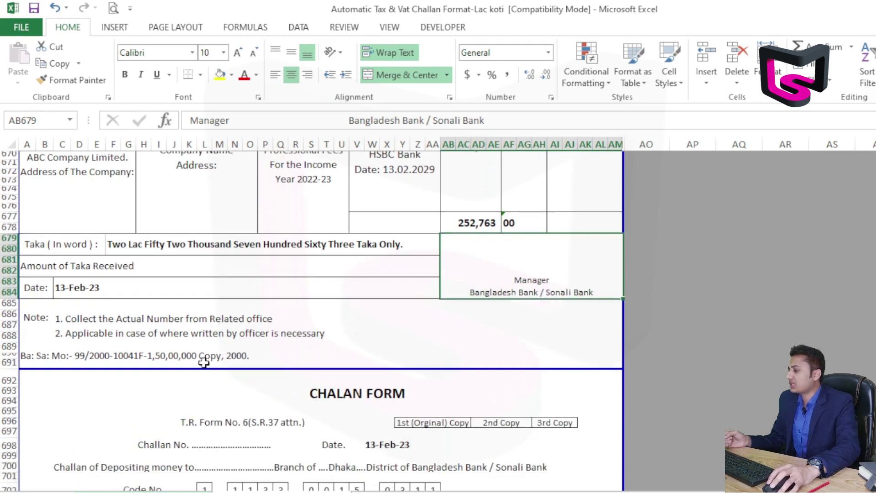
left_click(92, 336)
left_click(85, 356)
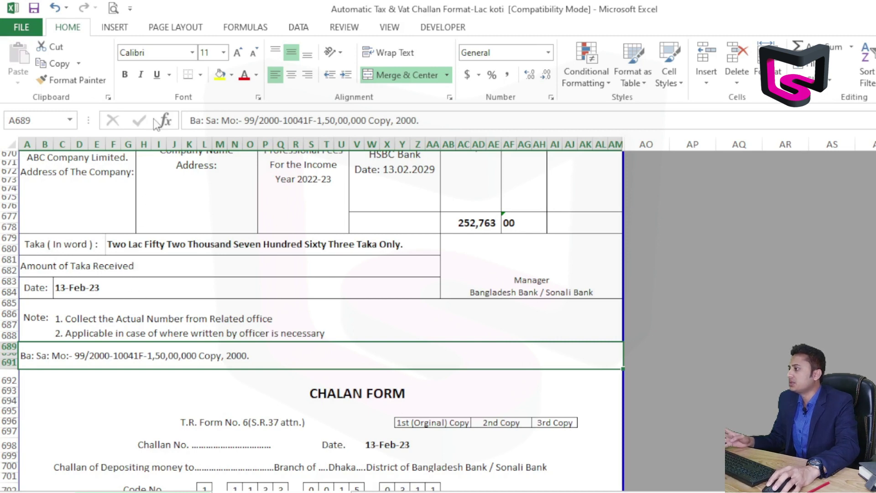
- View the VAT challan's print preview, return to the worksheet and look at the TDS and VAT February-2023 sheet names
left_click(113, 8)
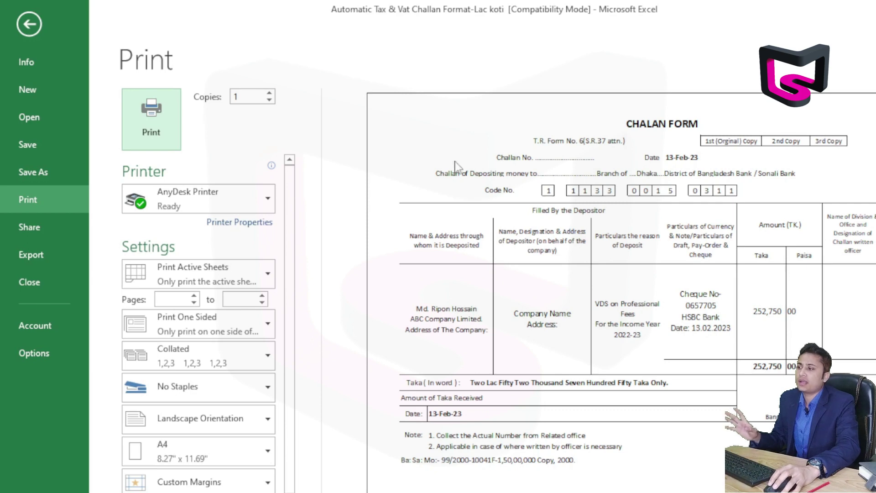
key("Escape")
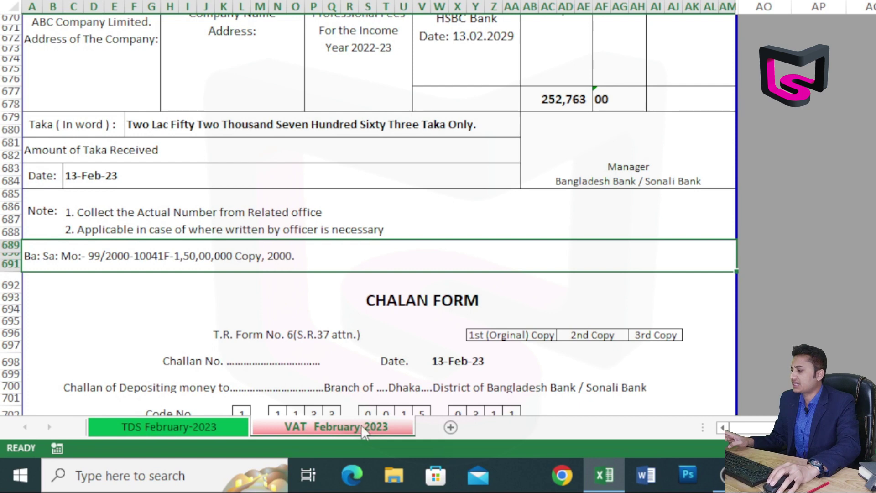
left_click_drag(426, 425, 429, 427)
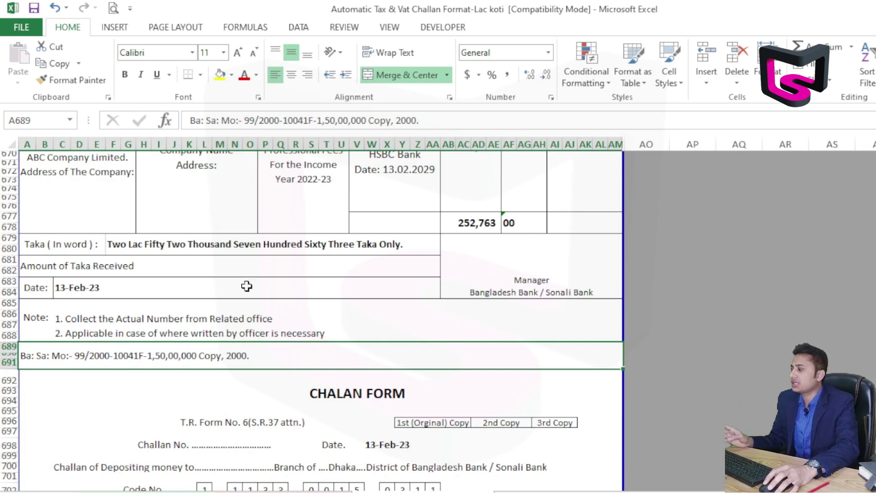
- Switch to the Automatic Tax & Vat Challan Format-Million Billion workbook and inspect the amount-in-words formula in F233
left_click(172, 243)
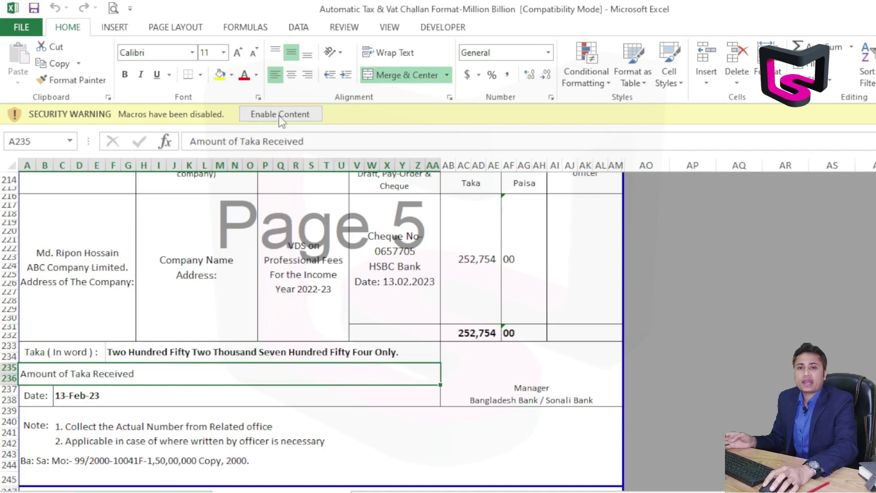
left_click(169, 355)
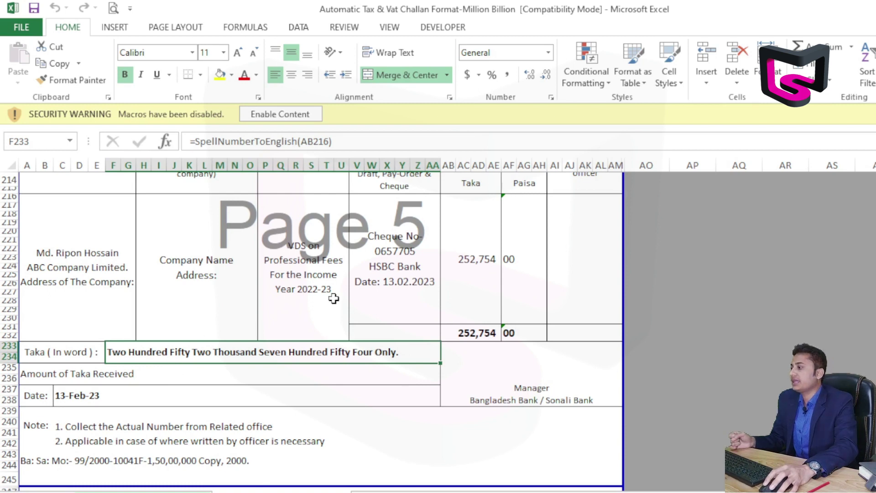
- Enable the workbook's macros and set the Page 5 Taka amount in AB216 to 198492898
left_click(288, 114)
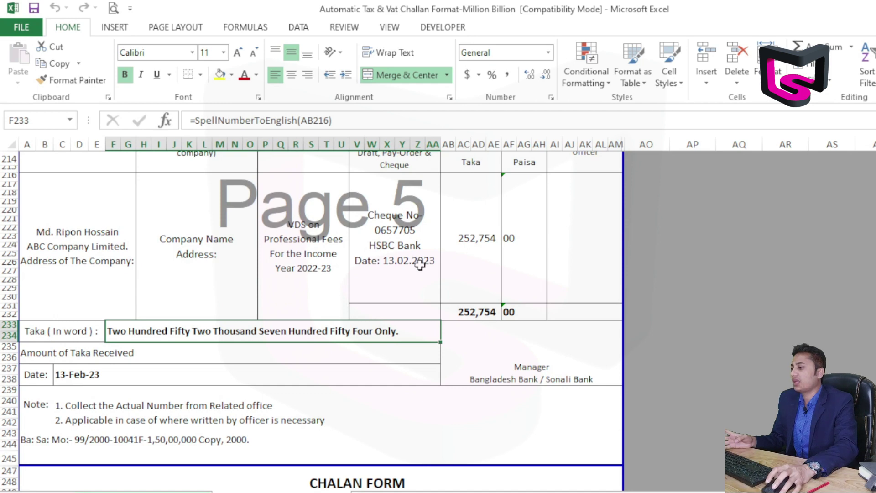
left_click(480, 229)
type("198492898")
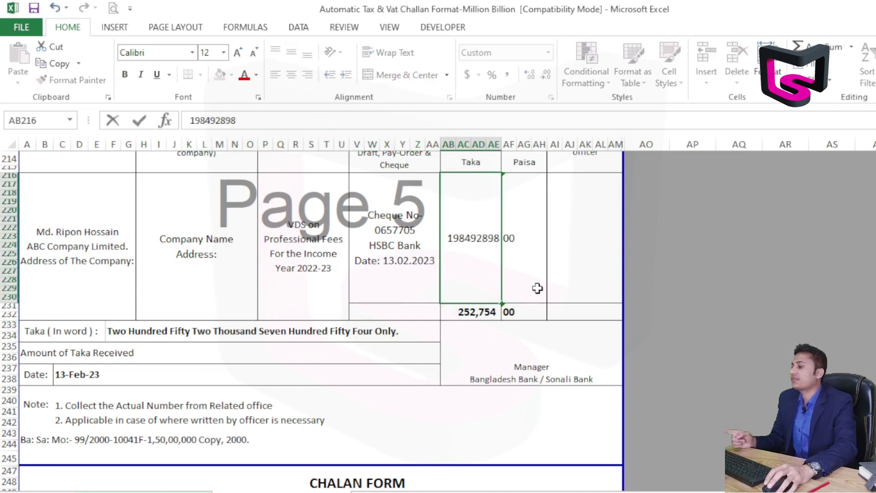
key("Return")
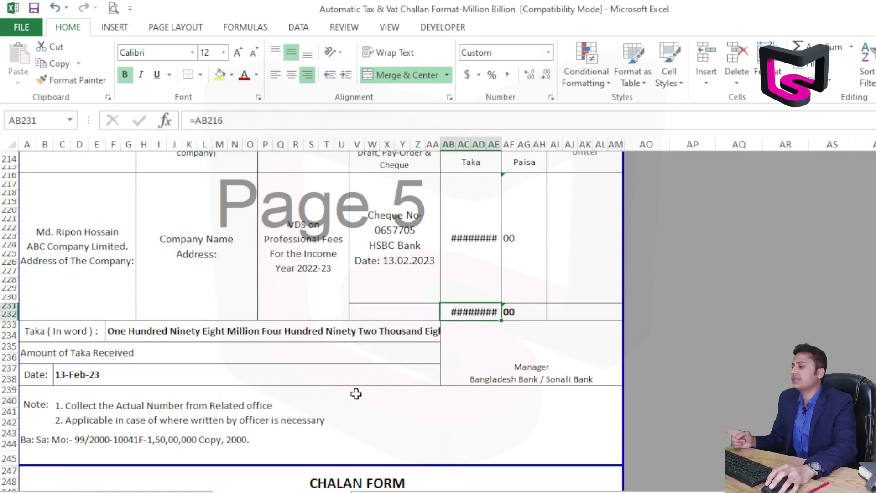
- Check the Page 5 amount in words in F233 and widen column AE to fit the full Taka amount
left_click(257, 323)
left_click(469, 248)
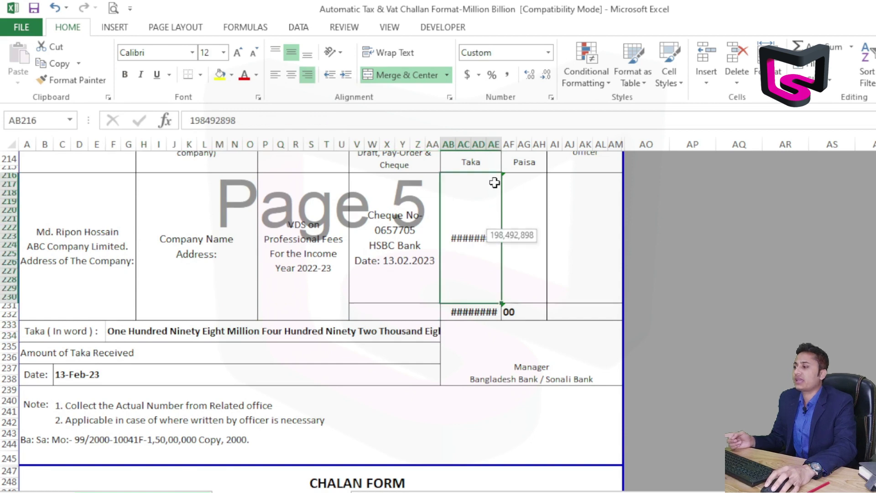
left_click_drag(502, 144, 516, 144)
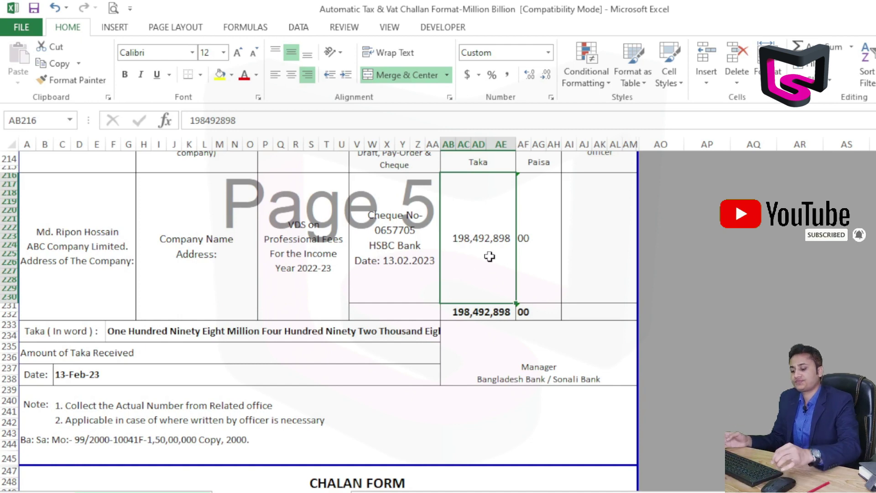
- Set the Page 5 Taka amount in AB216 to 260000 and check its amount in words in F233
type("260000")
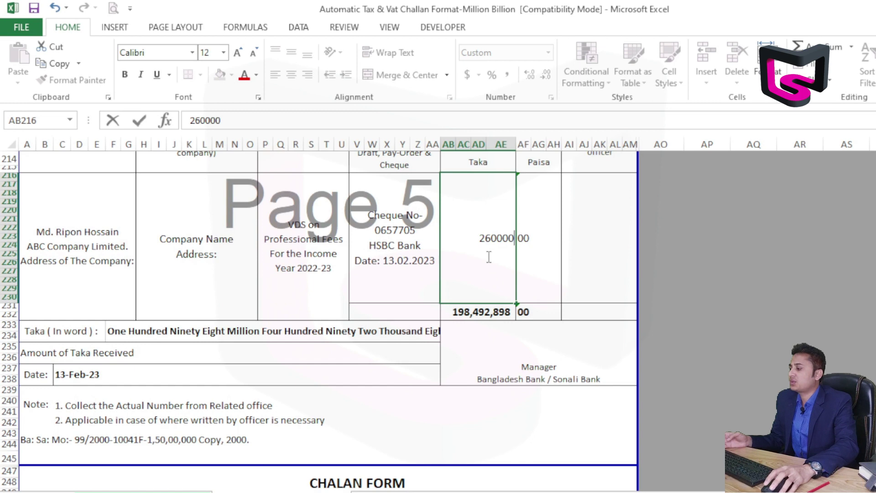
key("Return")
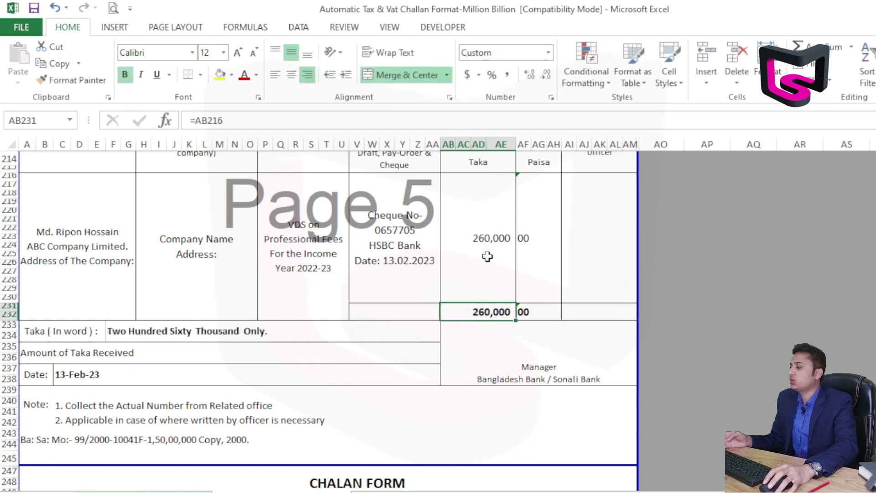
left_click(160, 336)
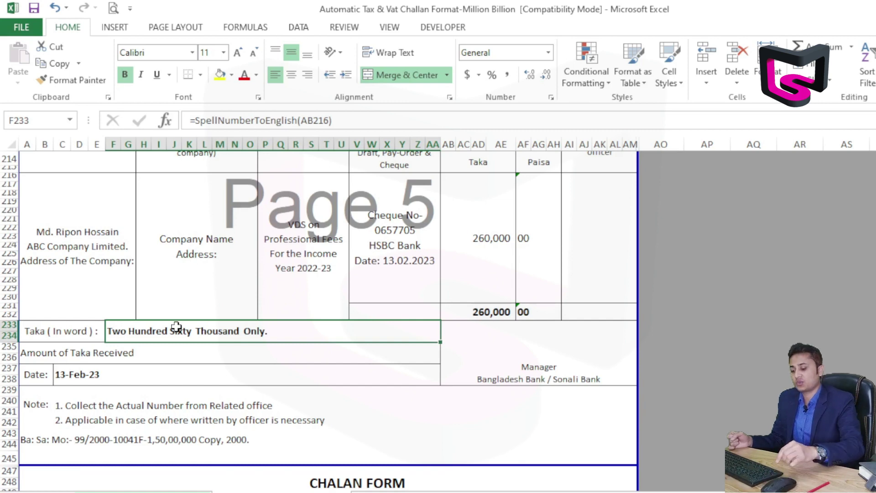
- Set the Page 5 Taka amount in AB216 to 1000000 and check its amount in words in F233
left_click(487, 234)
type("1000000")
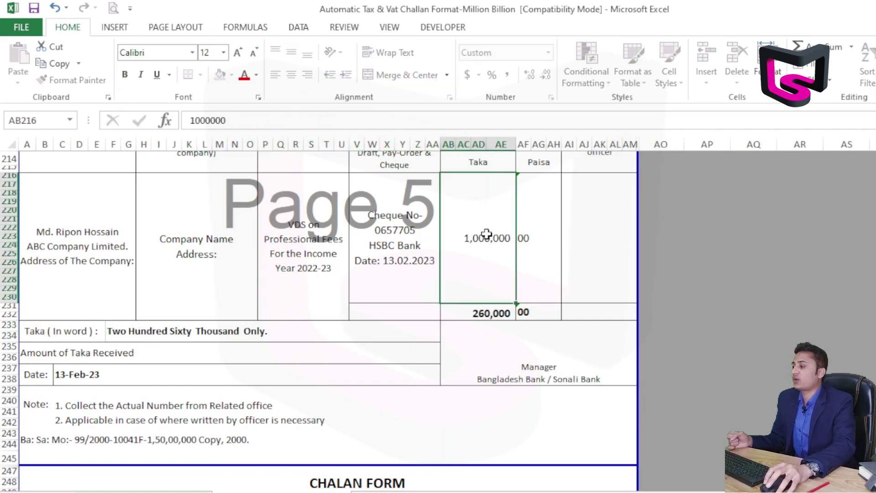
key("Return")
left_click(199, 336)
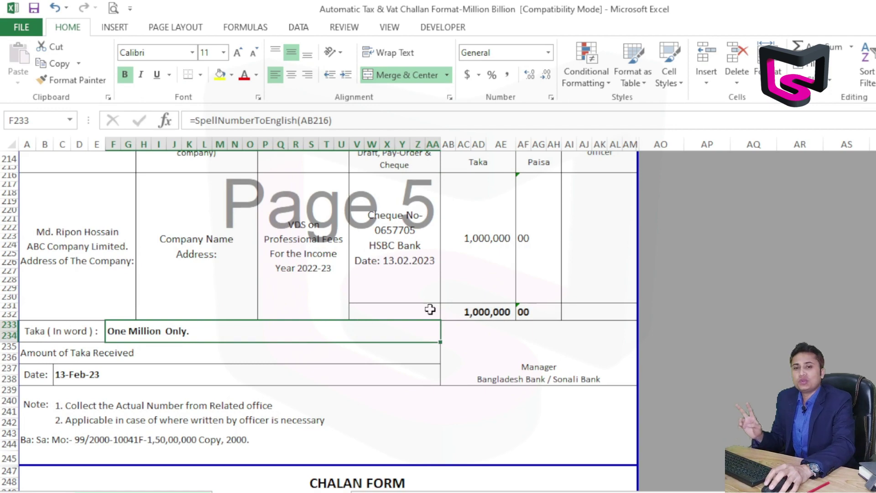
- Go back to the Page 4 challan form and inspect the amount-in-words formula in F184
scroll(447, 291, "up", 7)
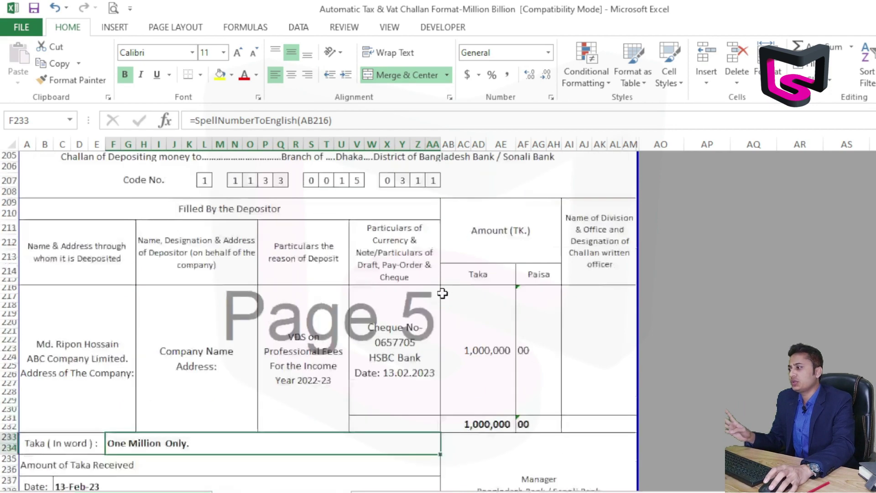
scroll(386, 341, "up", 9)
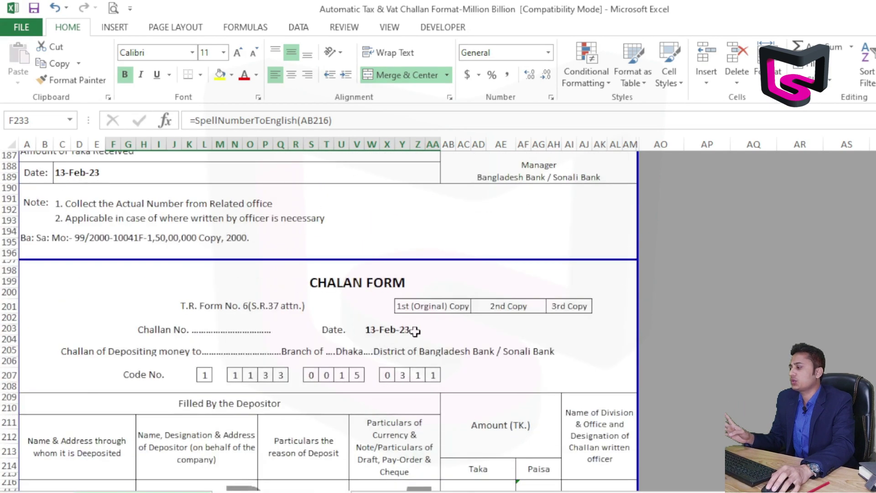
scroll(447, 320, "down", 1)
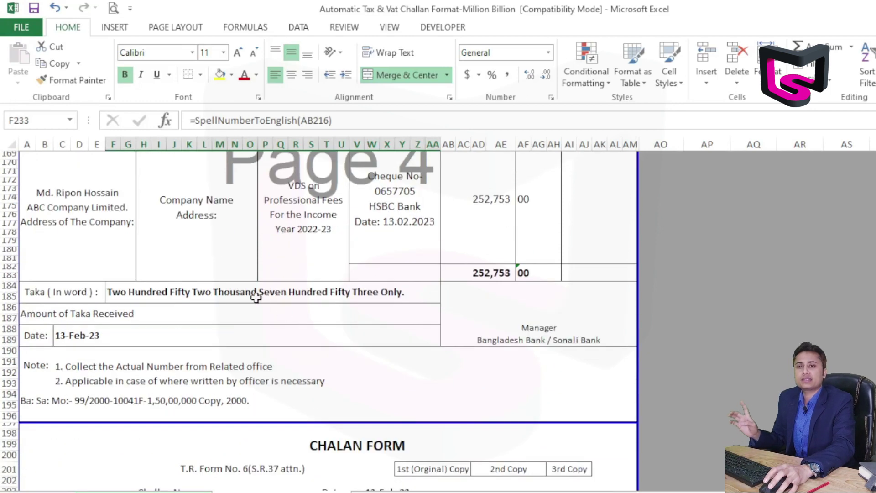
left_click(256, 296)
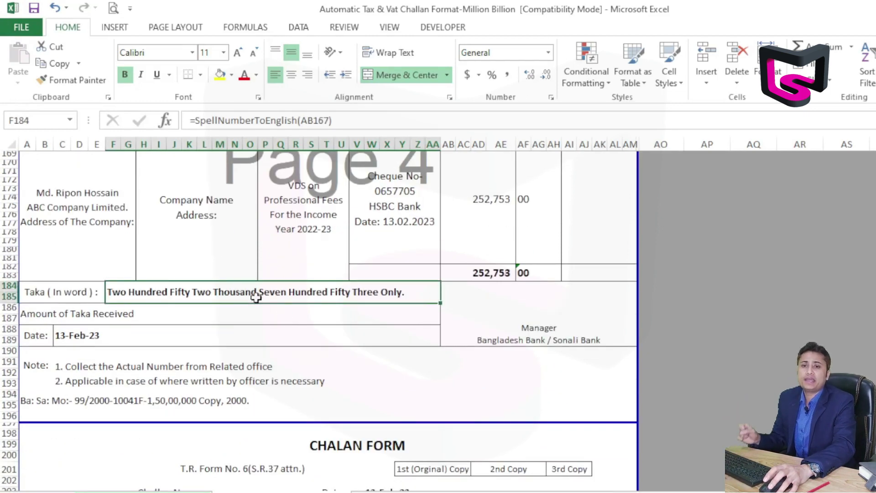